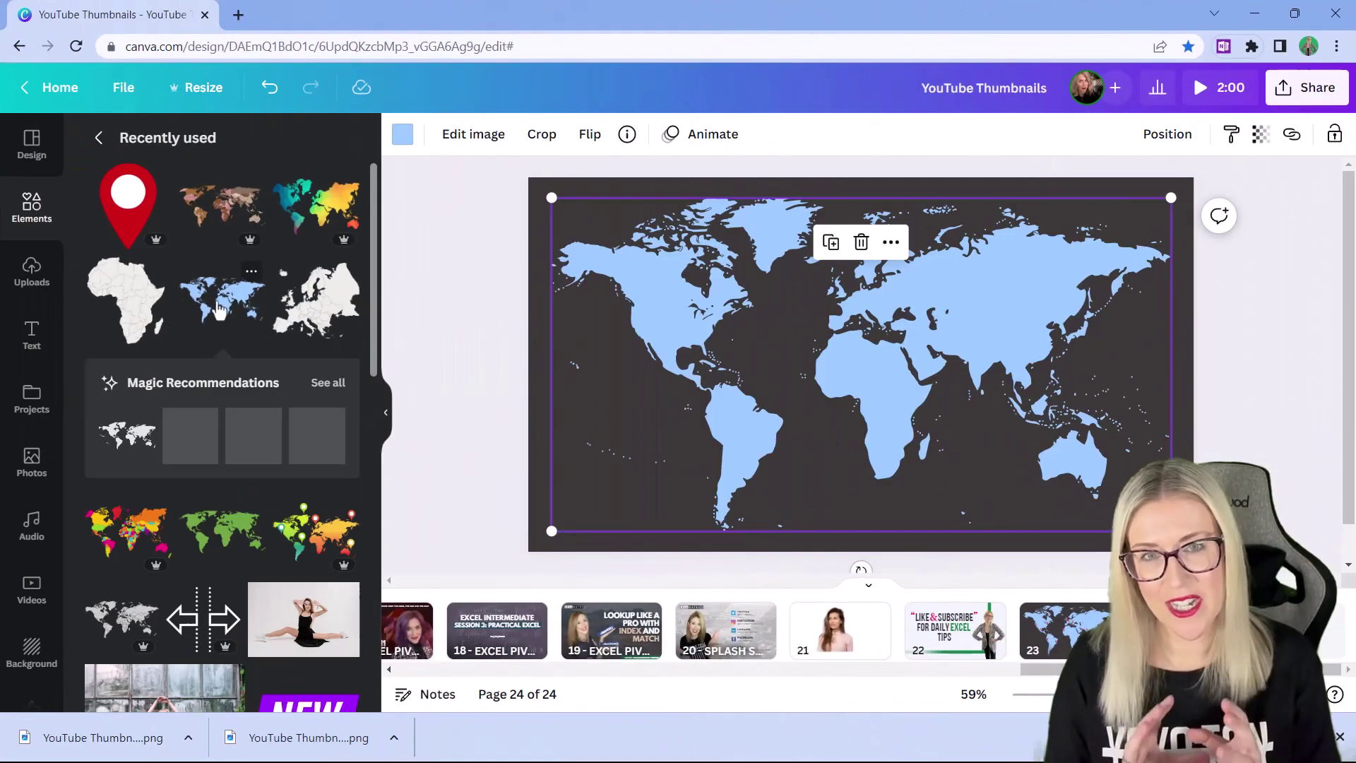
Step: Place small red location pins on the northeastern United States and the United Kingdom on the world map
click(128, 201)
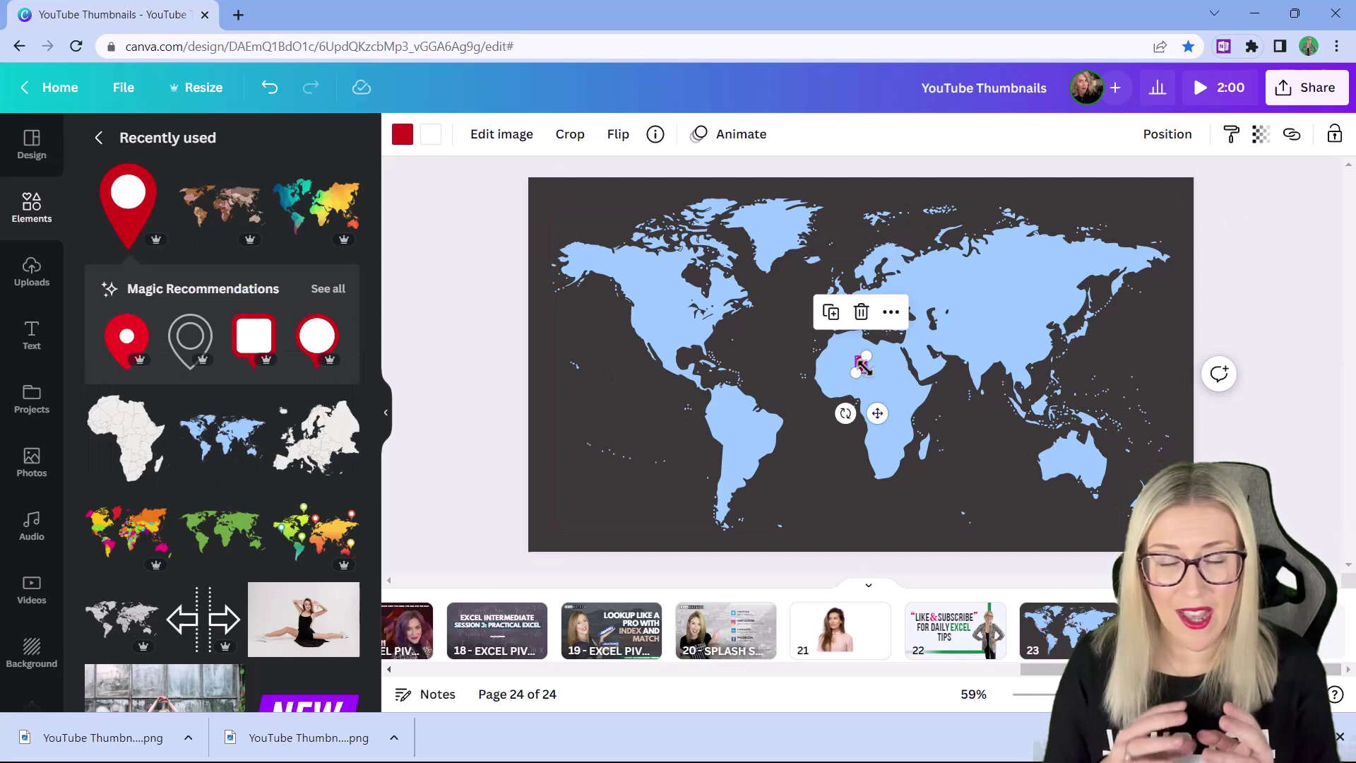
drag(863, 365, 722, 307)
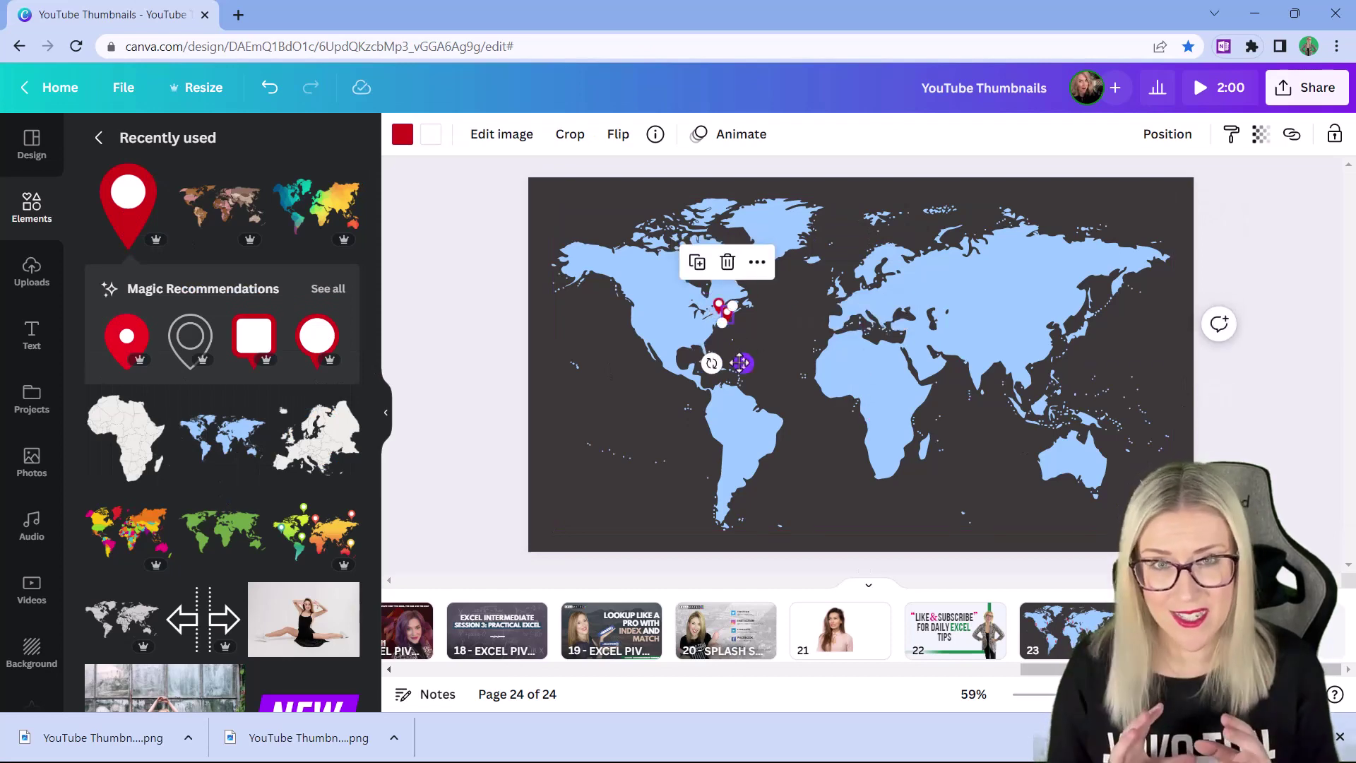
drag(740, 363, 856, 338)
click(972, 345)
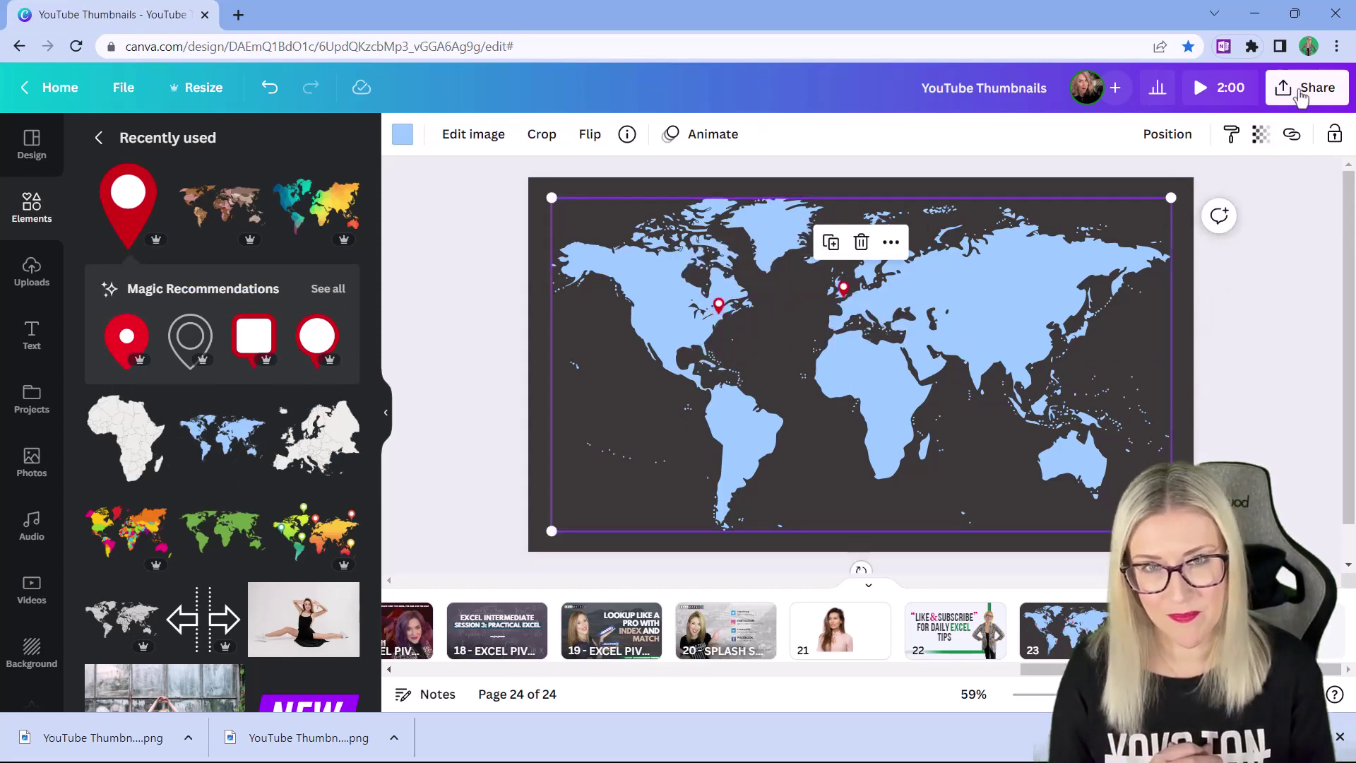
Step: Set the design's download options to PNG with only page 24 selected
click(1303, 88)
click(1059, 514)
click(1313, 214)
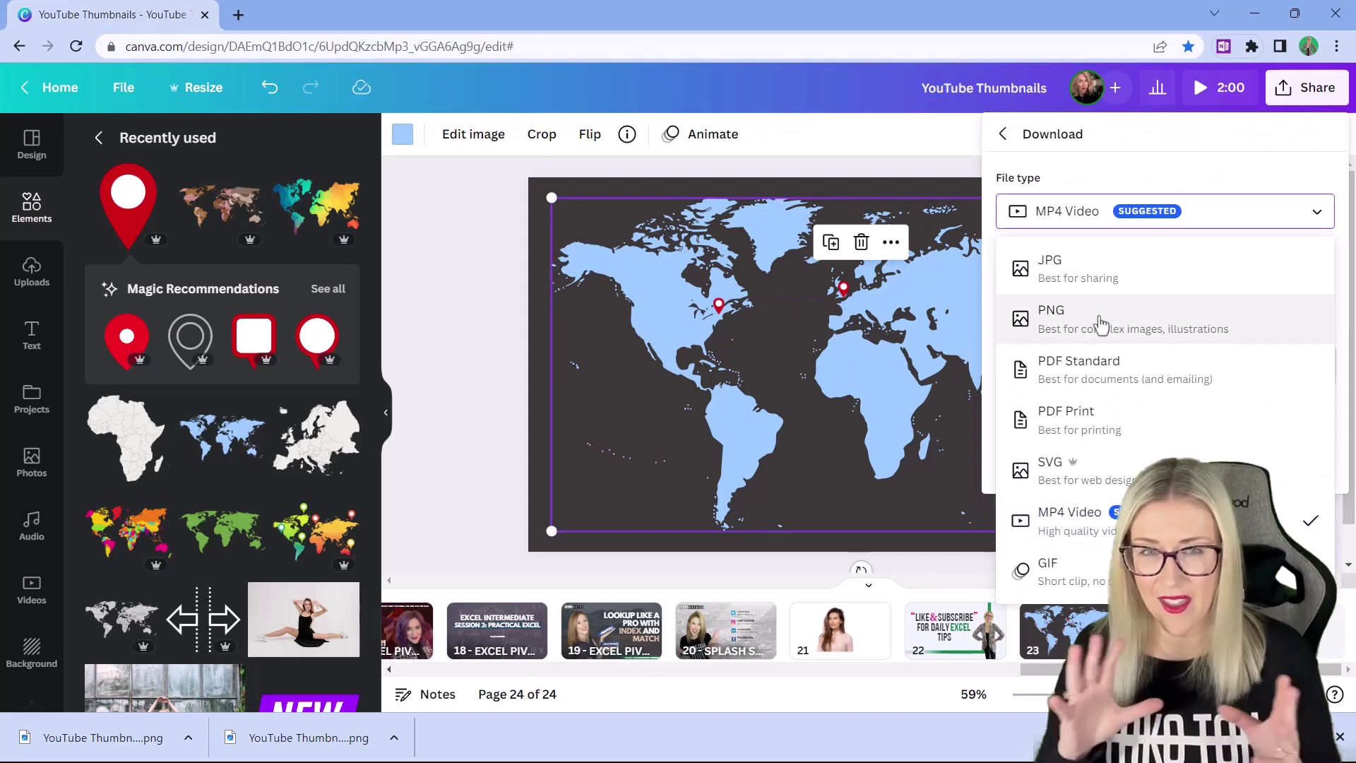
click(1102, 324)
click(1321, 408)
click(1305, 129)
drag(1329, 128, 1341, 340)
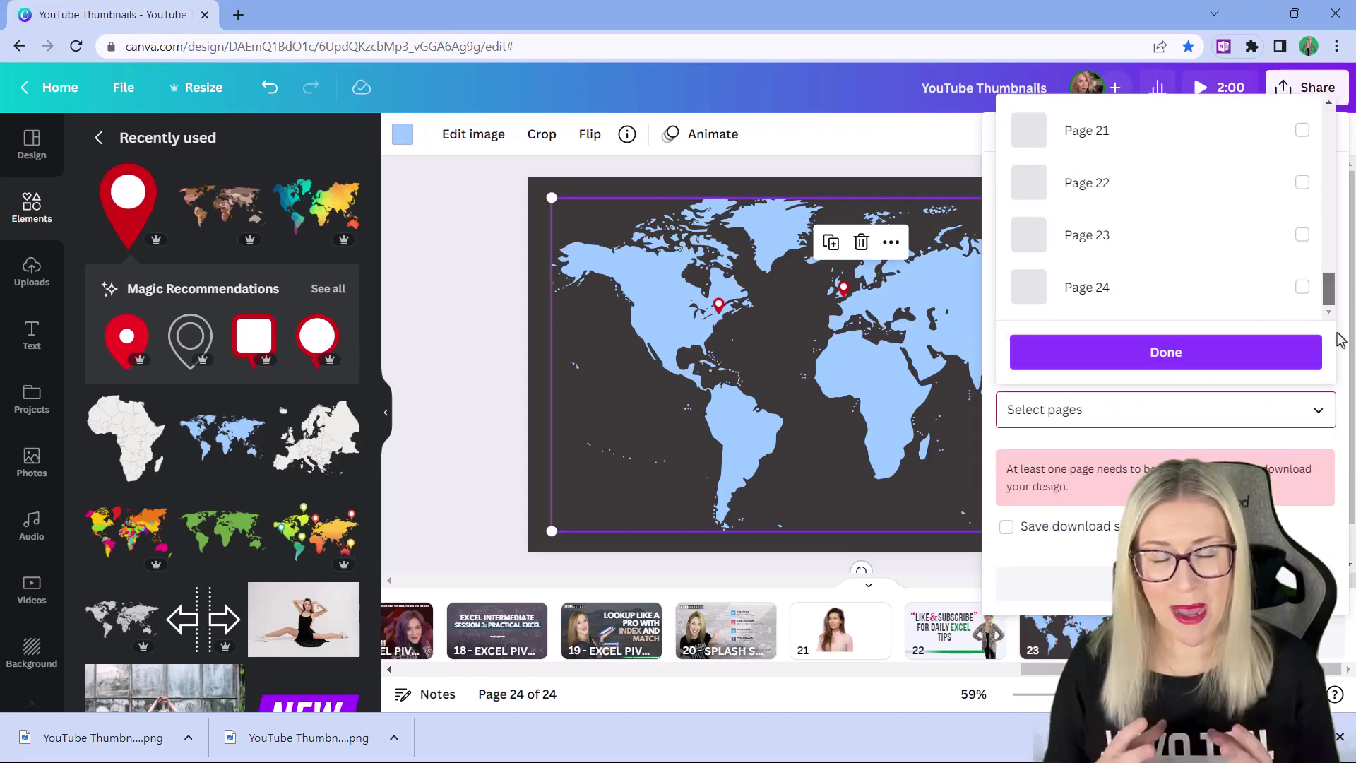
click(1302, 287)
click(1201, 353)
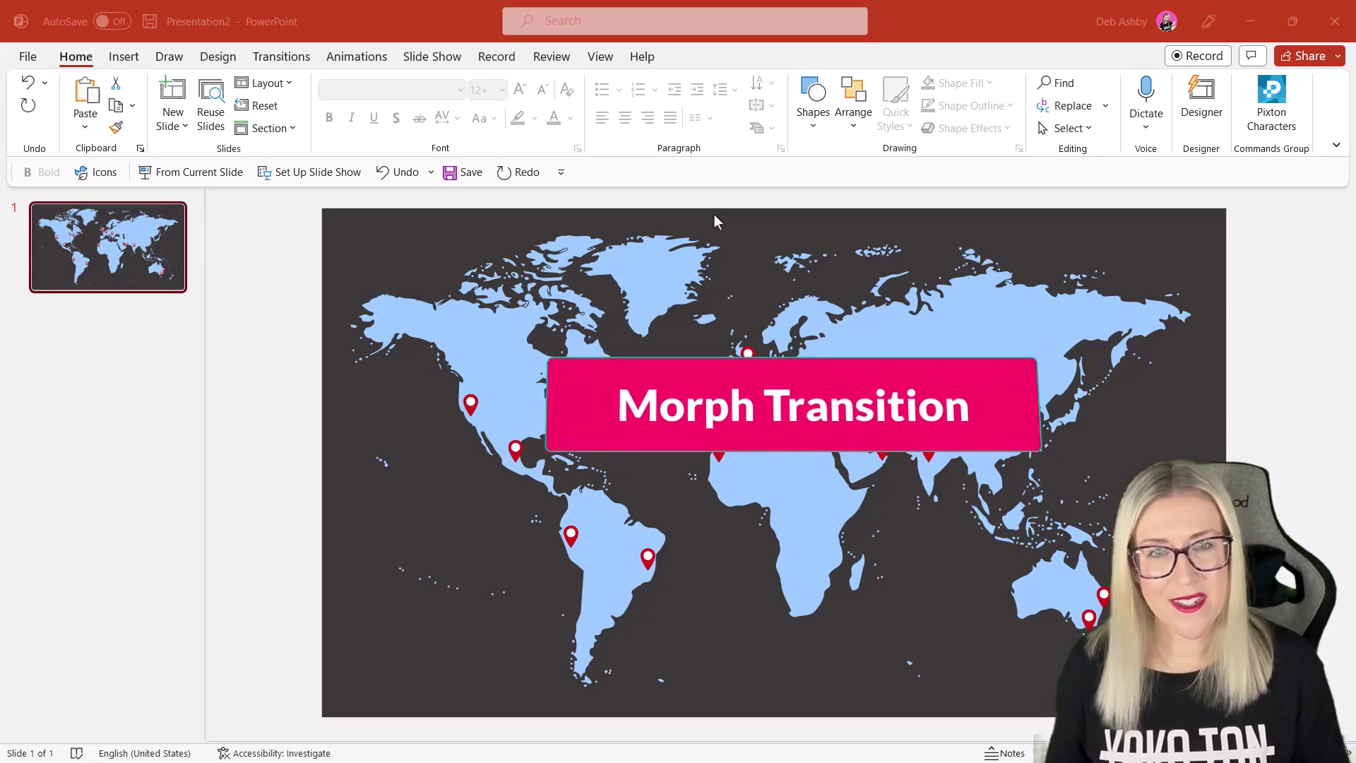
Step: In PowerPoint, duplicate the world map slide to make a second slide
click(155, 268)
key(ctrl+d)
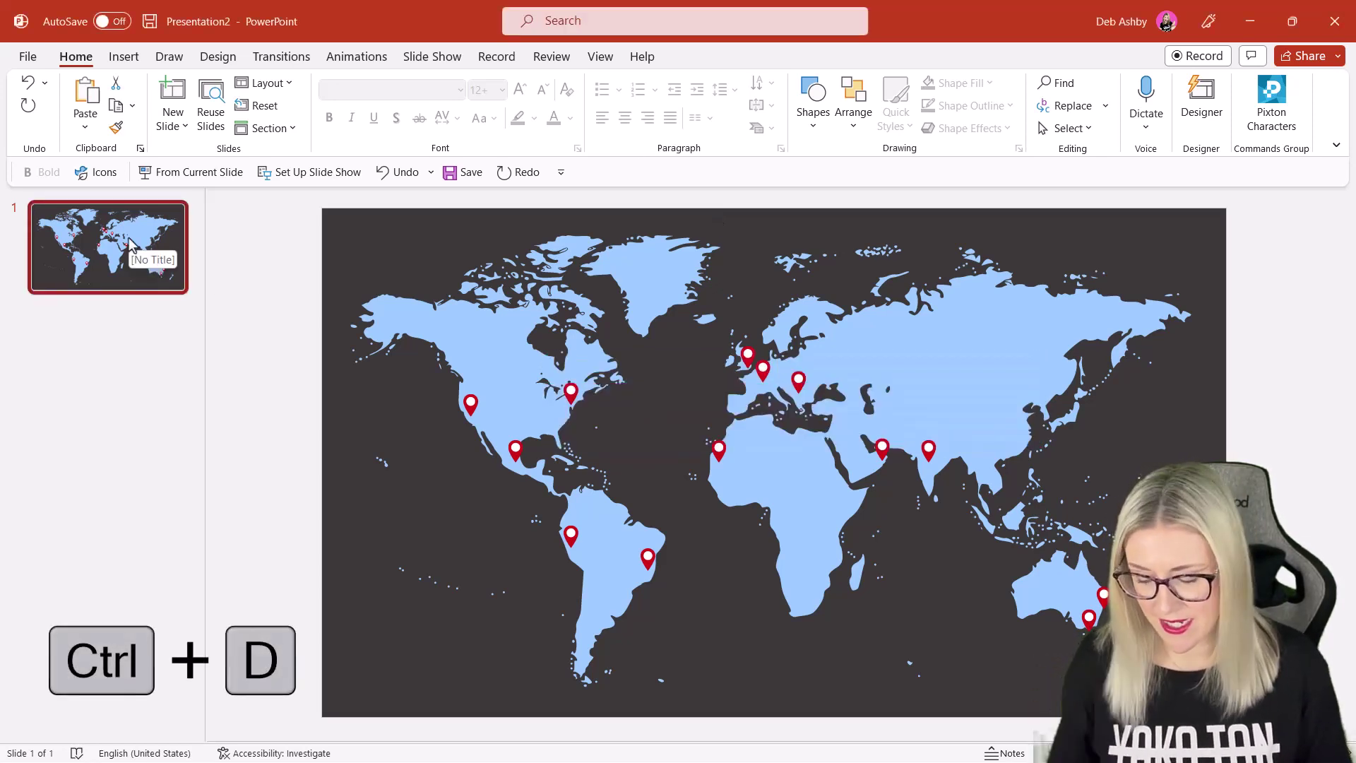
key(ctrl+d)
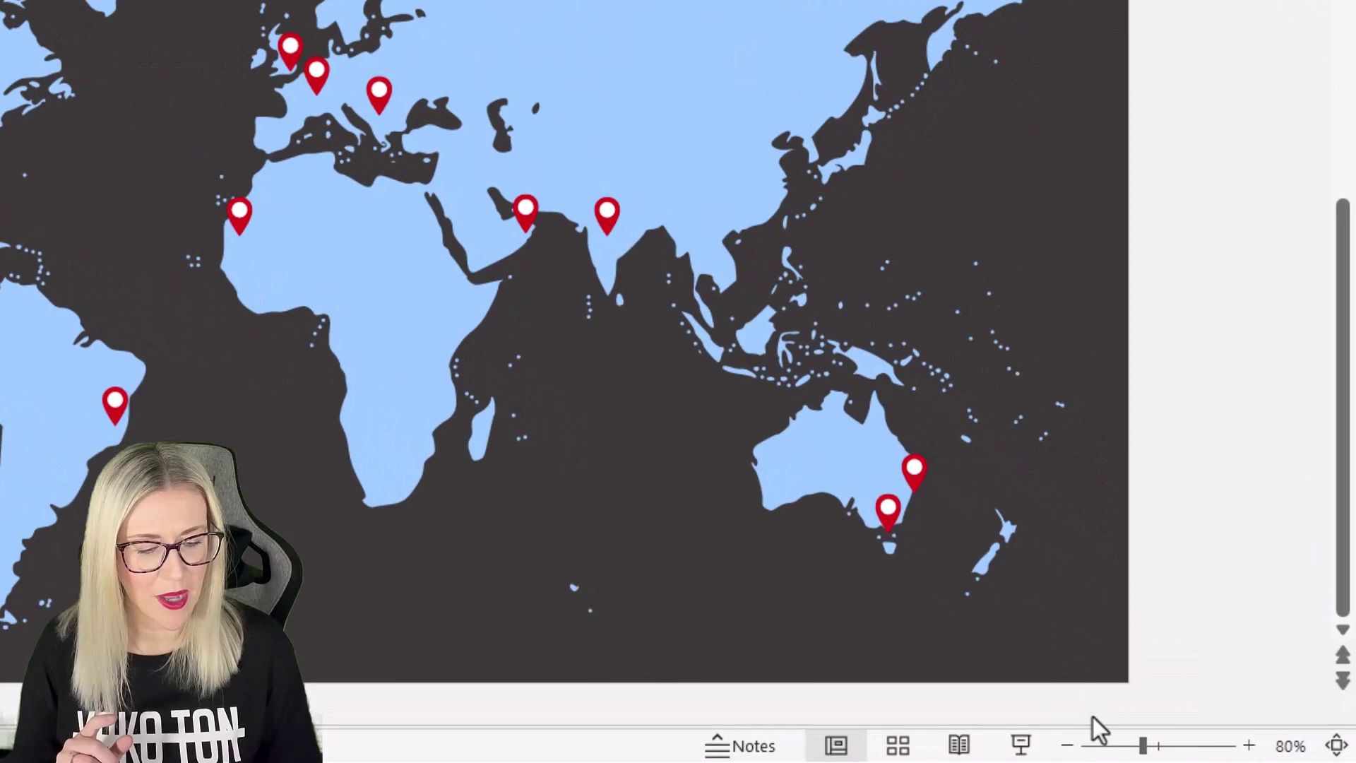
Step: Enlarge the map picture on slide 2 beyond the slide edges and position it so North America fills the slide
click(1066, 745)
click(1066, 745)
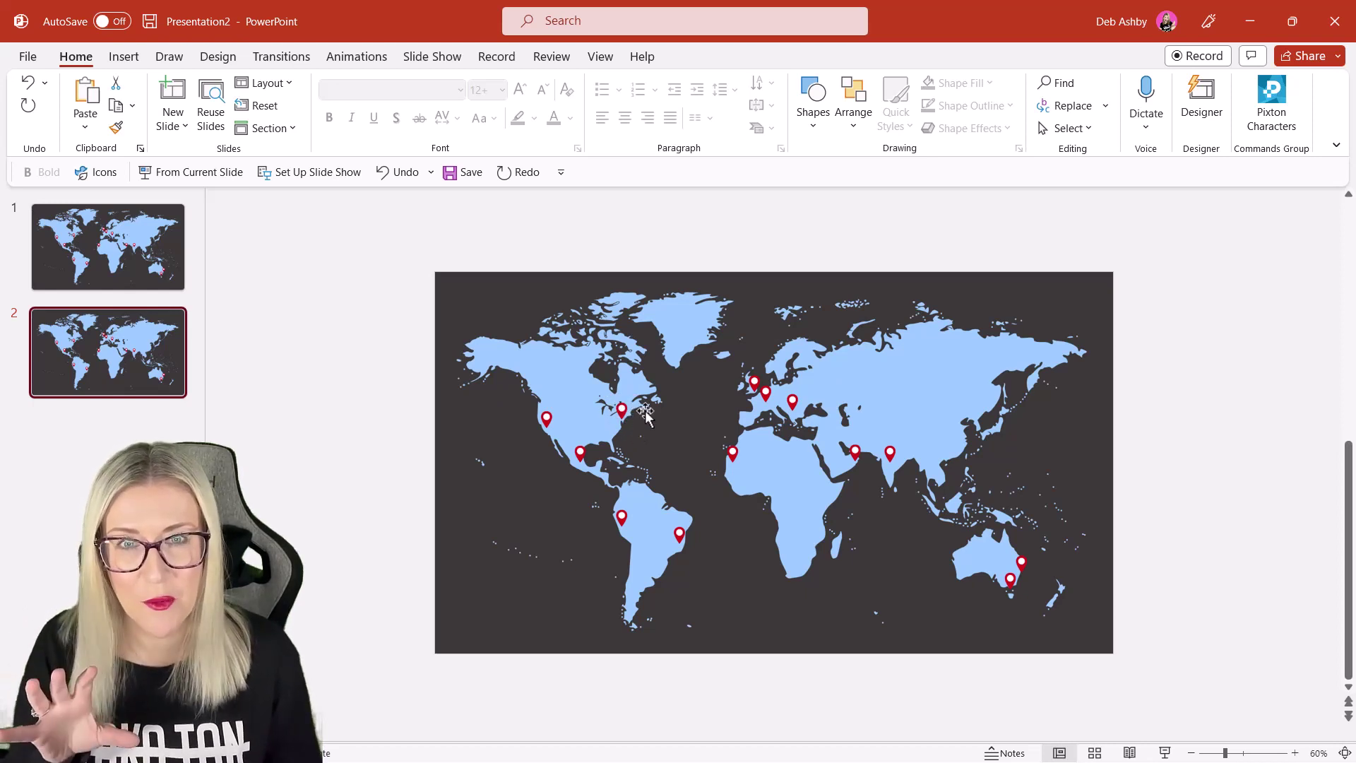
click(750, 361)
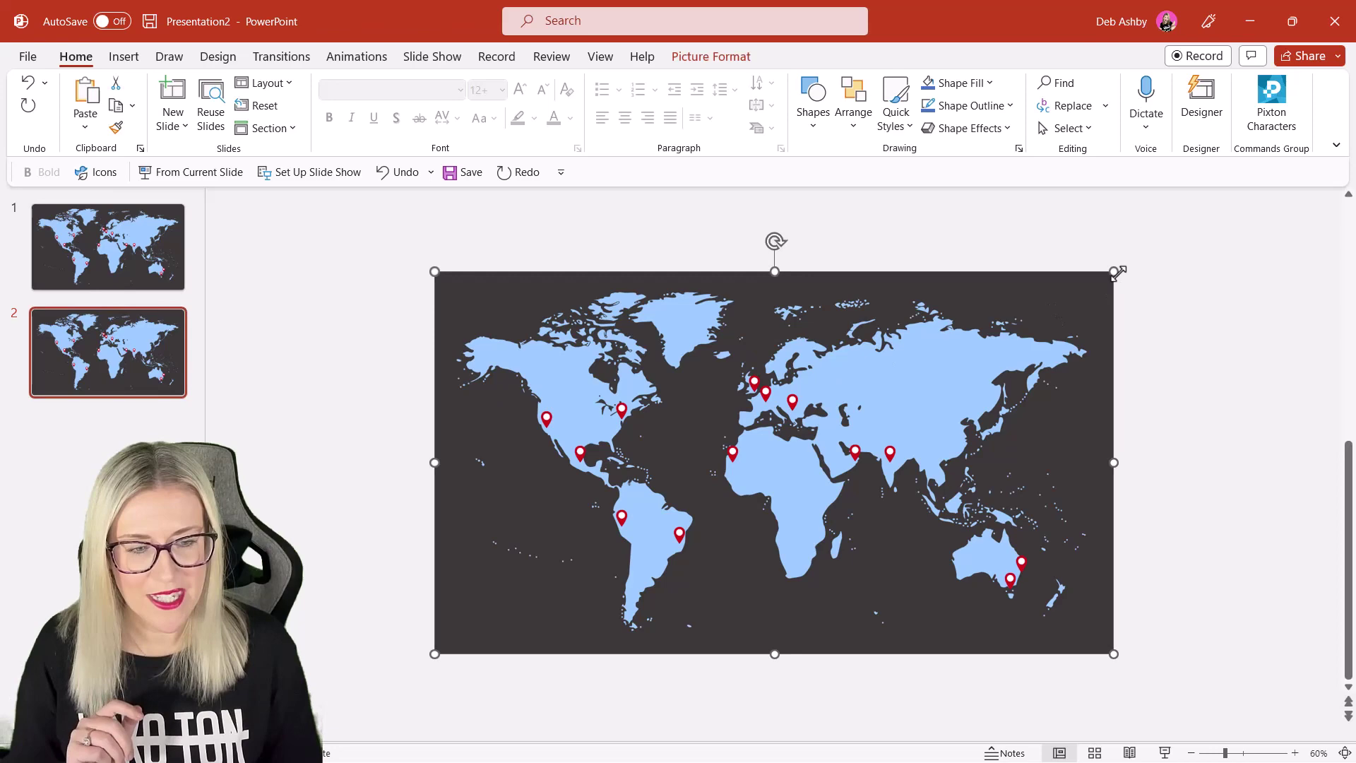
drag(1114, 271, 1240, 189)
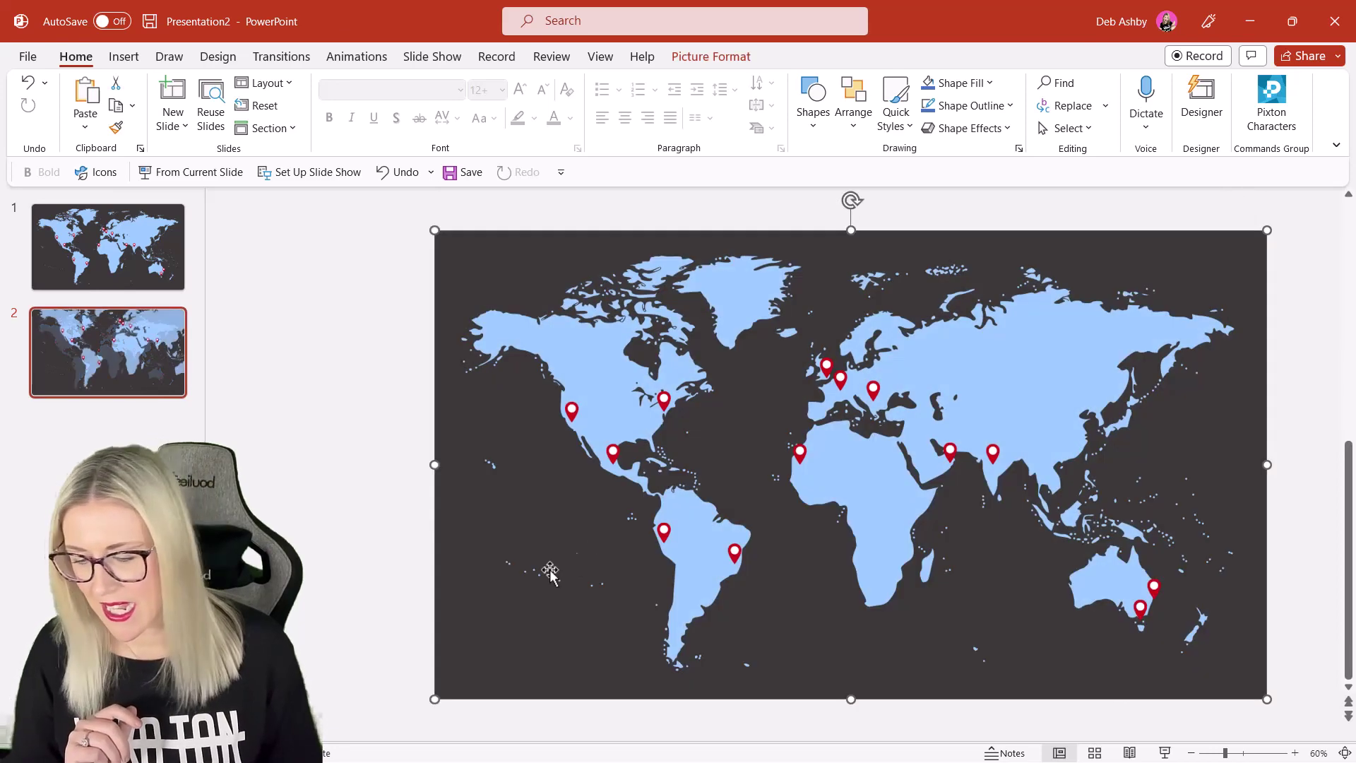
drag(439, 702, 380, 731)
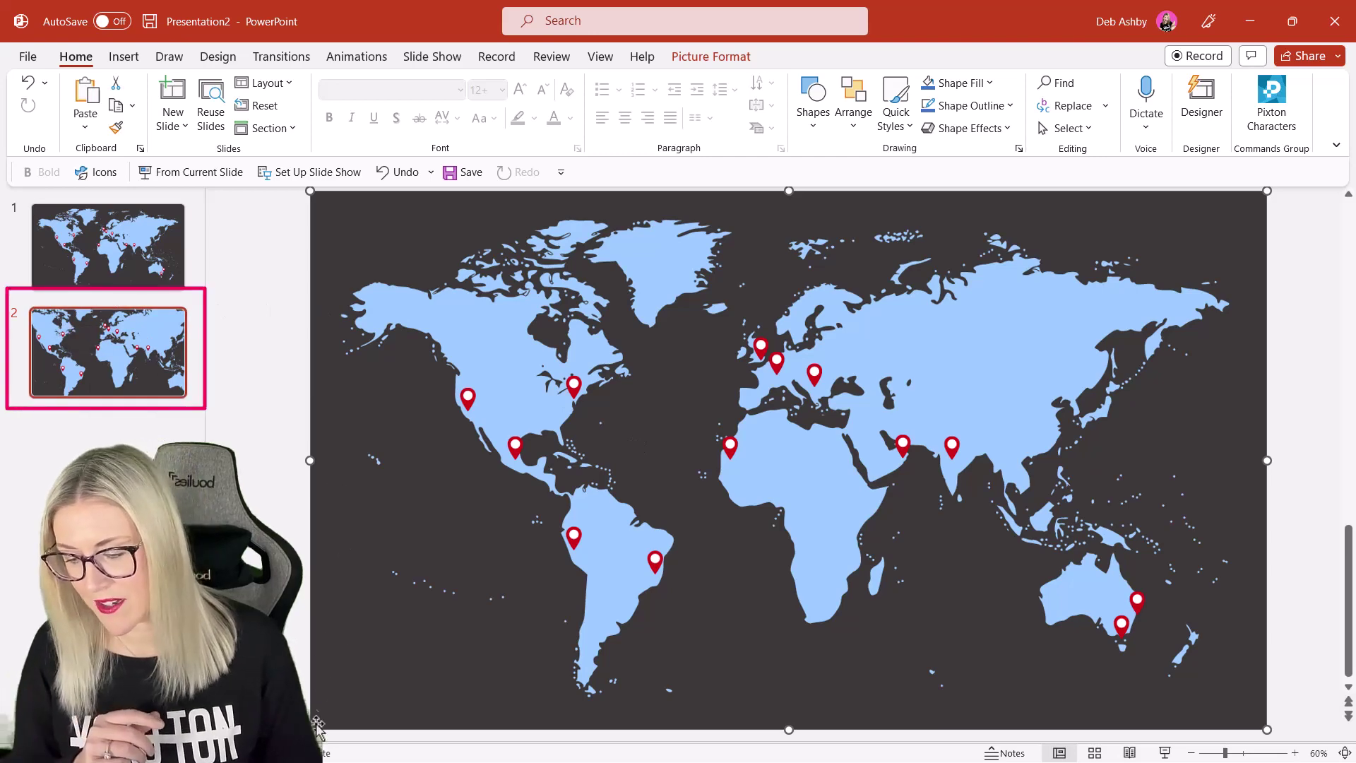
drag(309, 729, 205, 748)
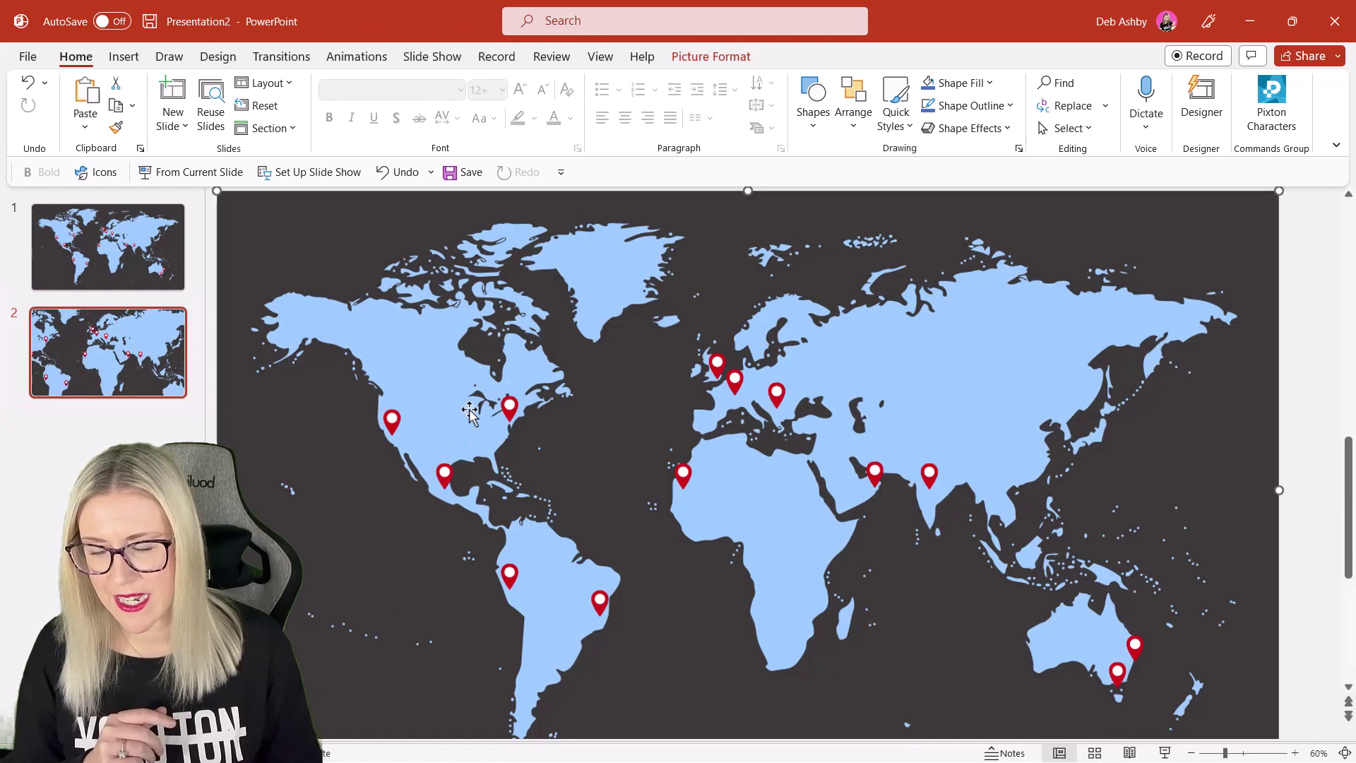
drag(478, 410, 690, 406)
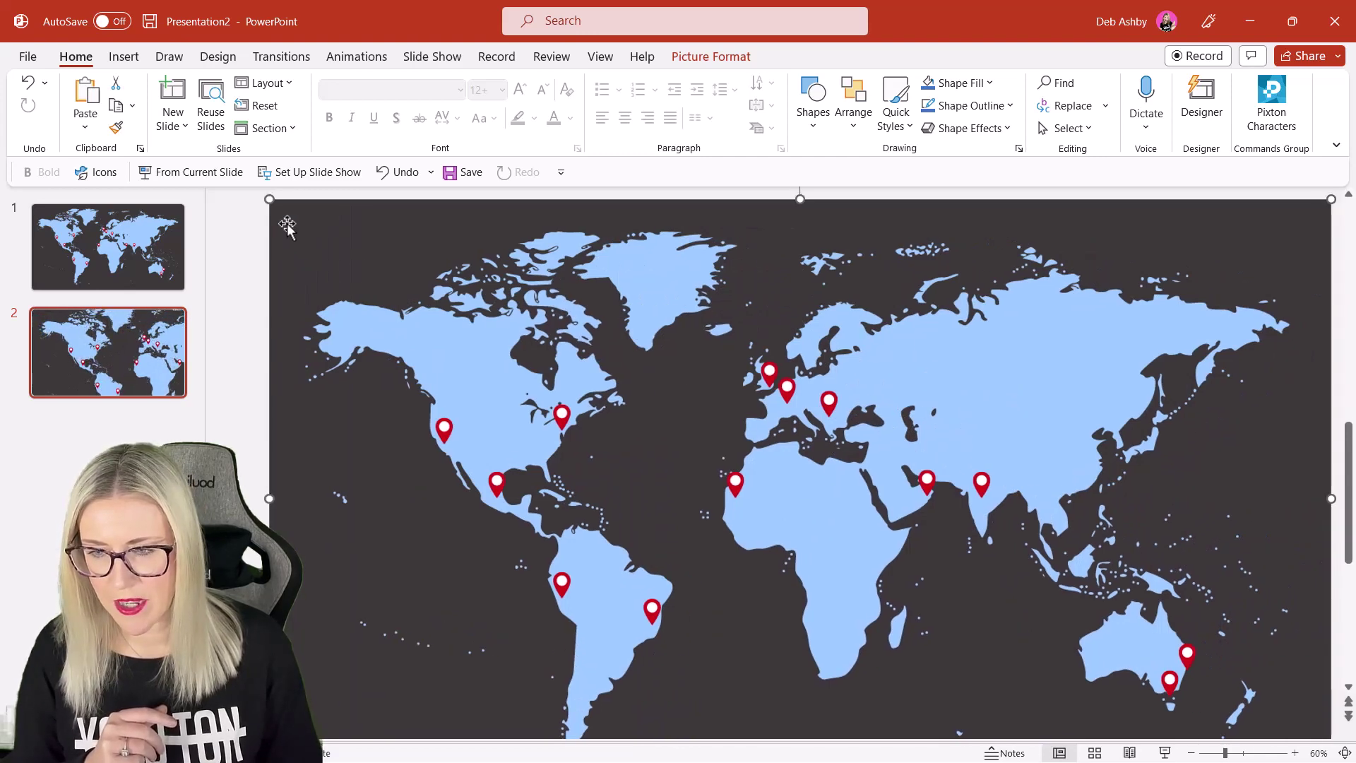
drag(269, 198, 119, 104)
drag(449, 357, 598, 441)
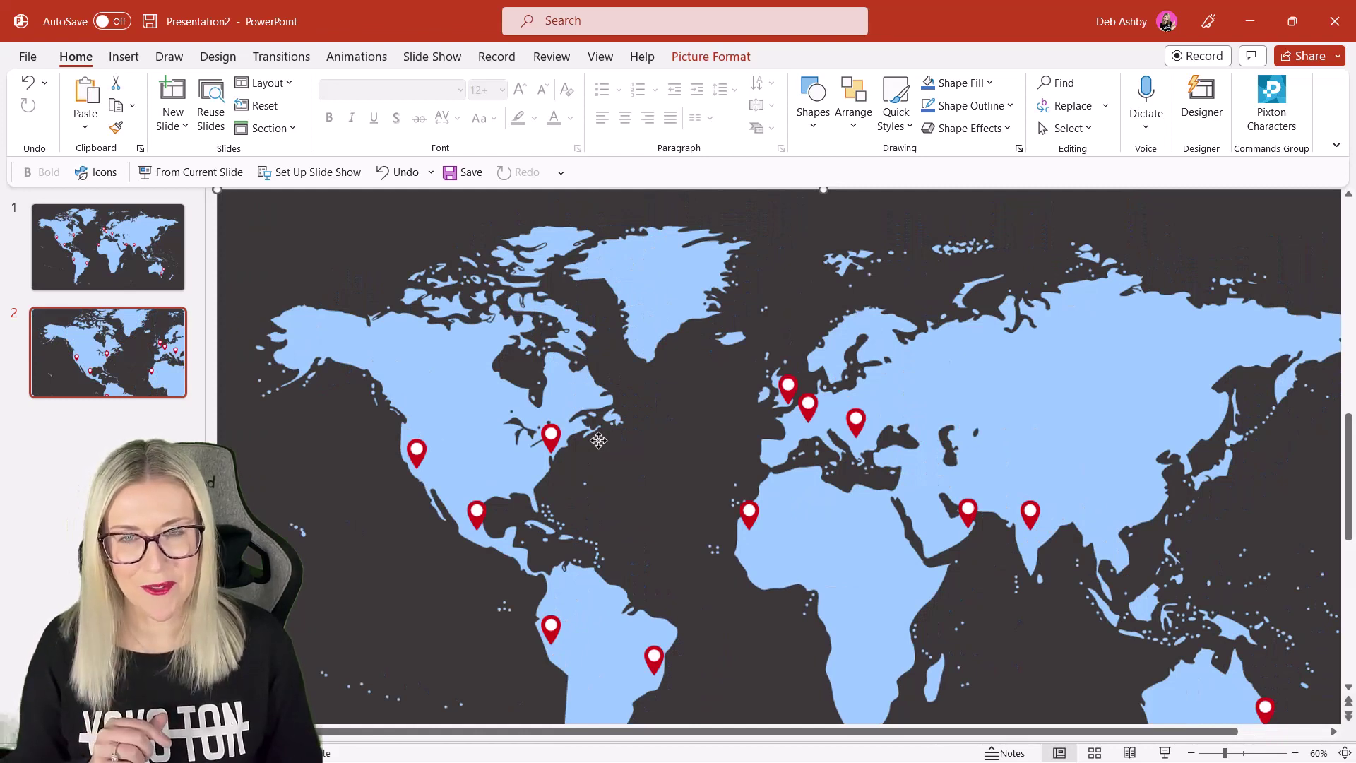
Step: Duplicate slide 2 and resize and shift the copy's map so Europe, Africa and Asia fill the slide
click(121, 370)
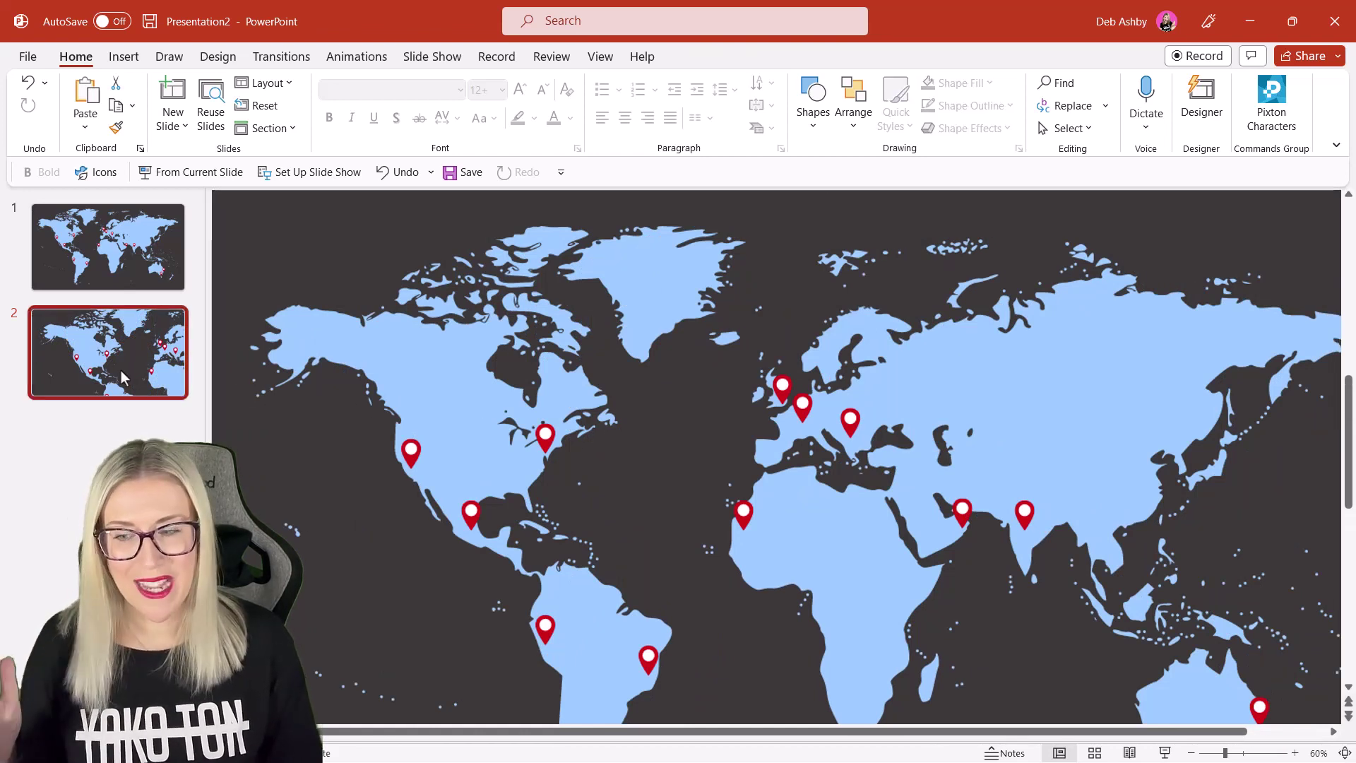
key(ctrl+d)
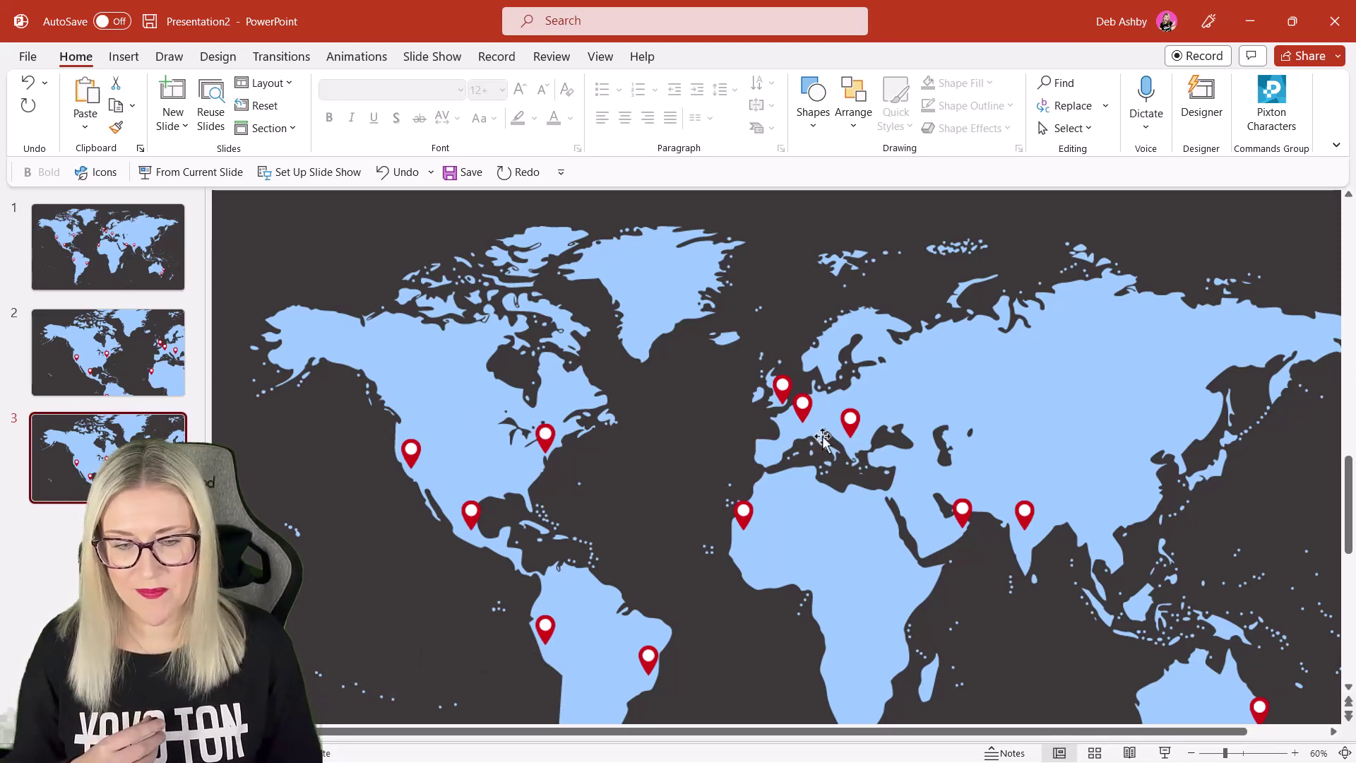
drag(903, 425, 663, 418)
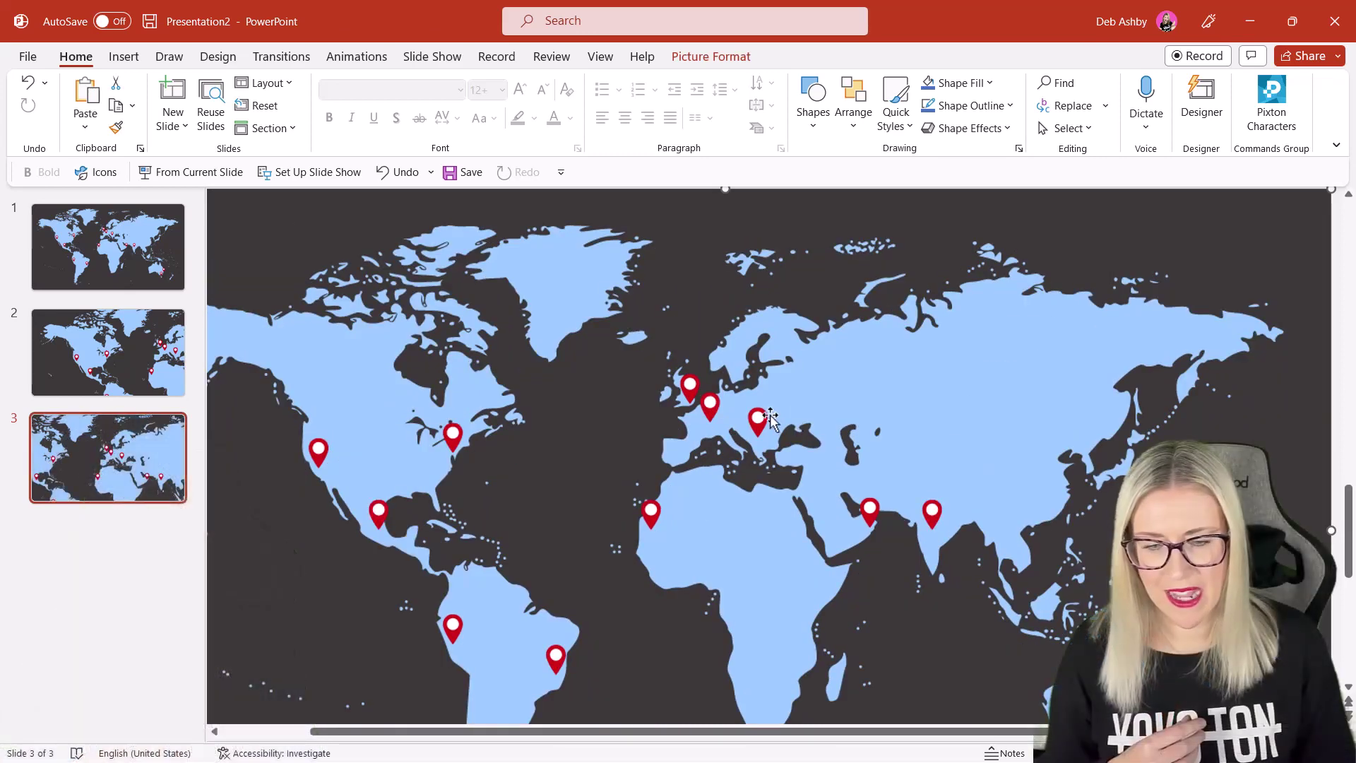
drag(772, 418, 732, 420)
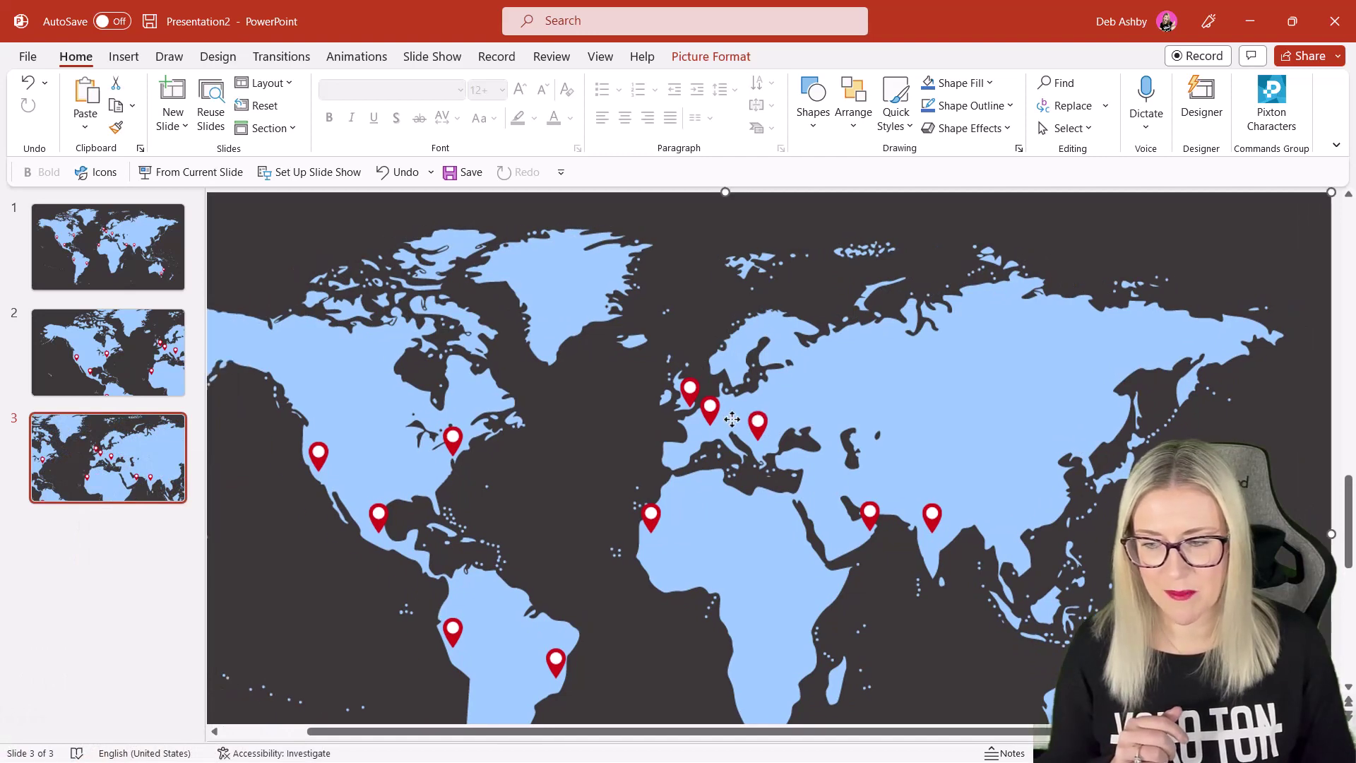
drag(1331, 192, 1250, 239)
drag(853, 464, 854, 411)
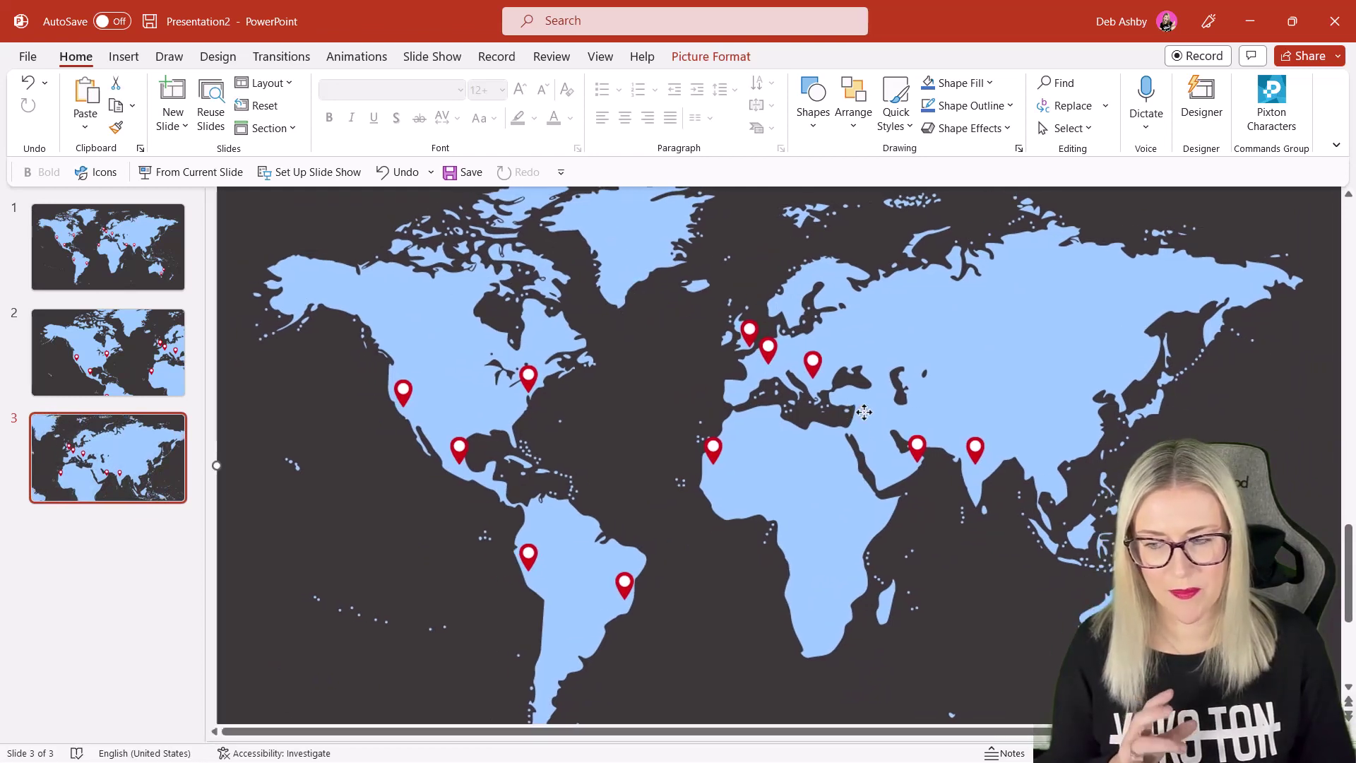
Step: Duplicate slide 3 and shift the map on the copy towards Australia
click(136, 494)
key(ctrl+d)
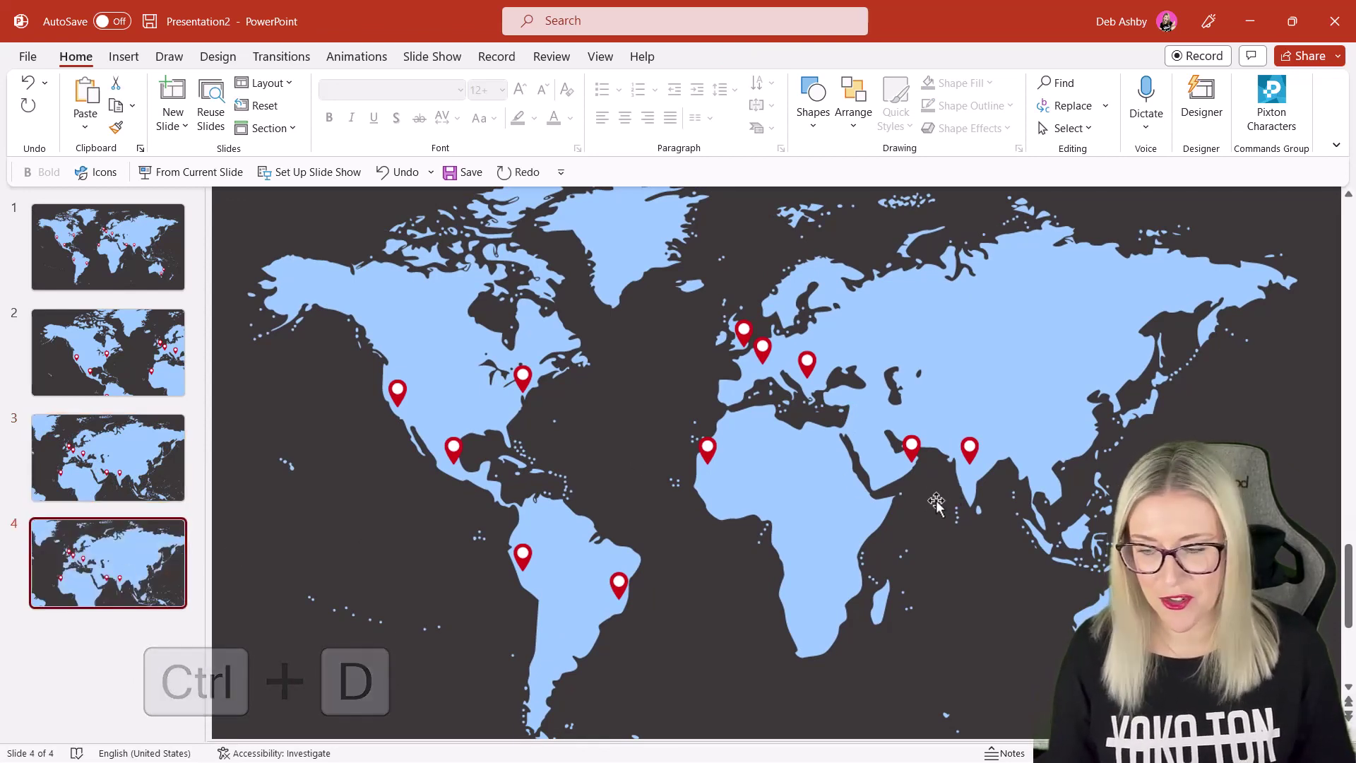
drag(1039, 565, 797, 476)
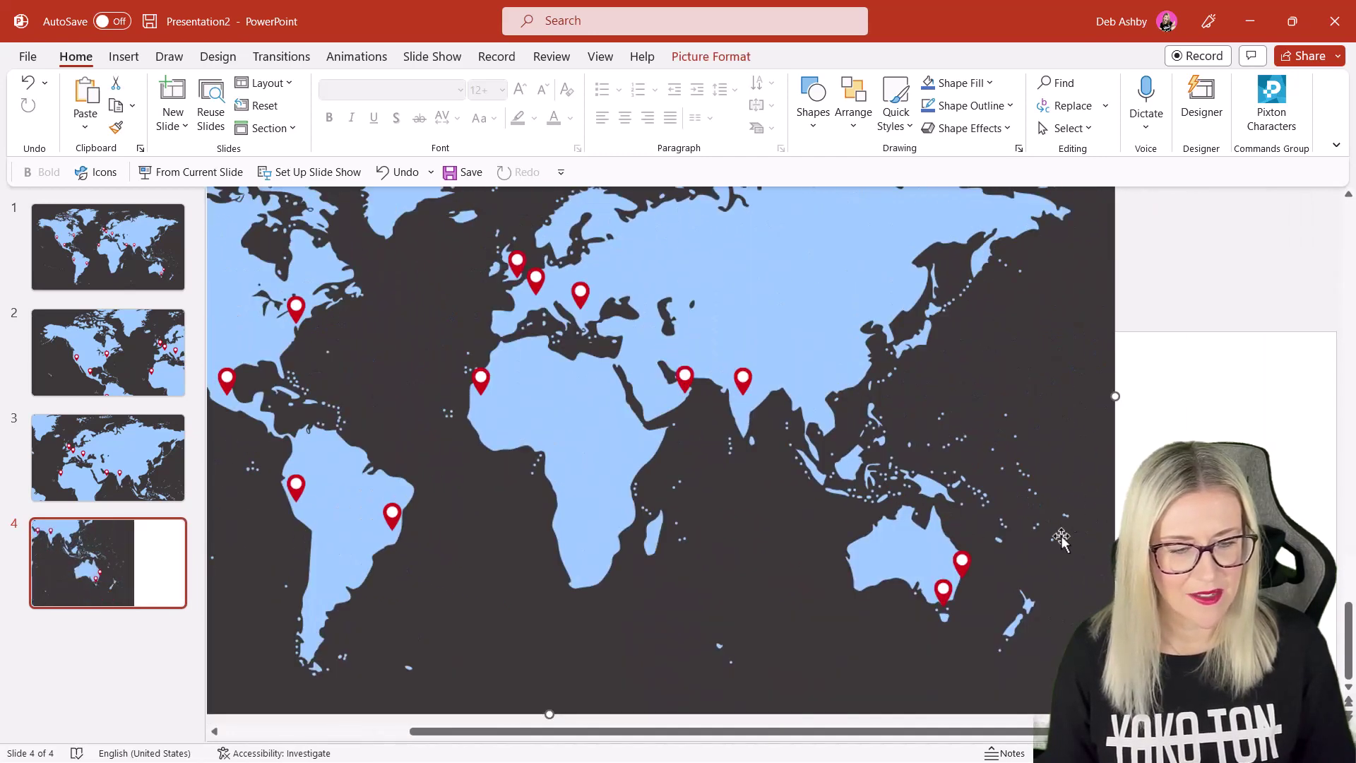
Step: Enlarge the map on slide 4 and reposition it so Australia fills the slide without leaving blank edges
drag(1032, 615, 1317, 760)
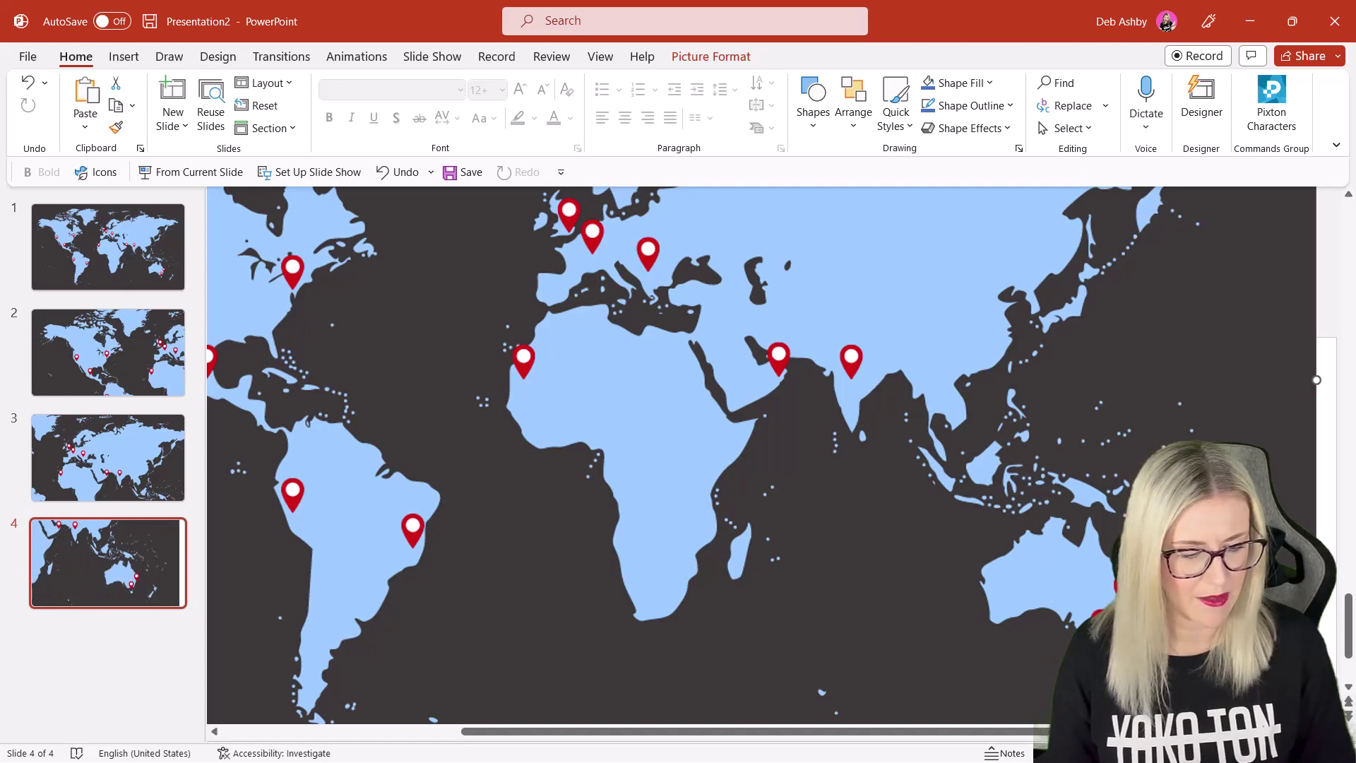
key(ctrl+z)
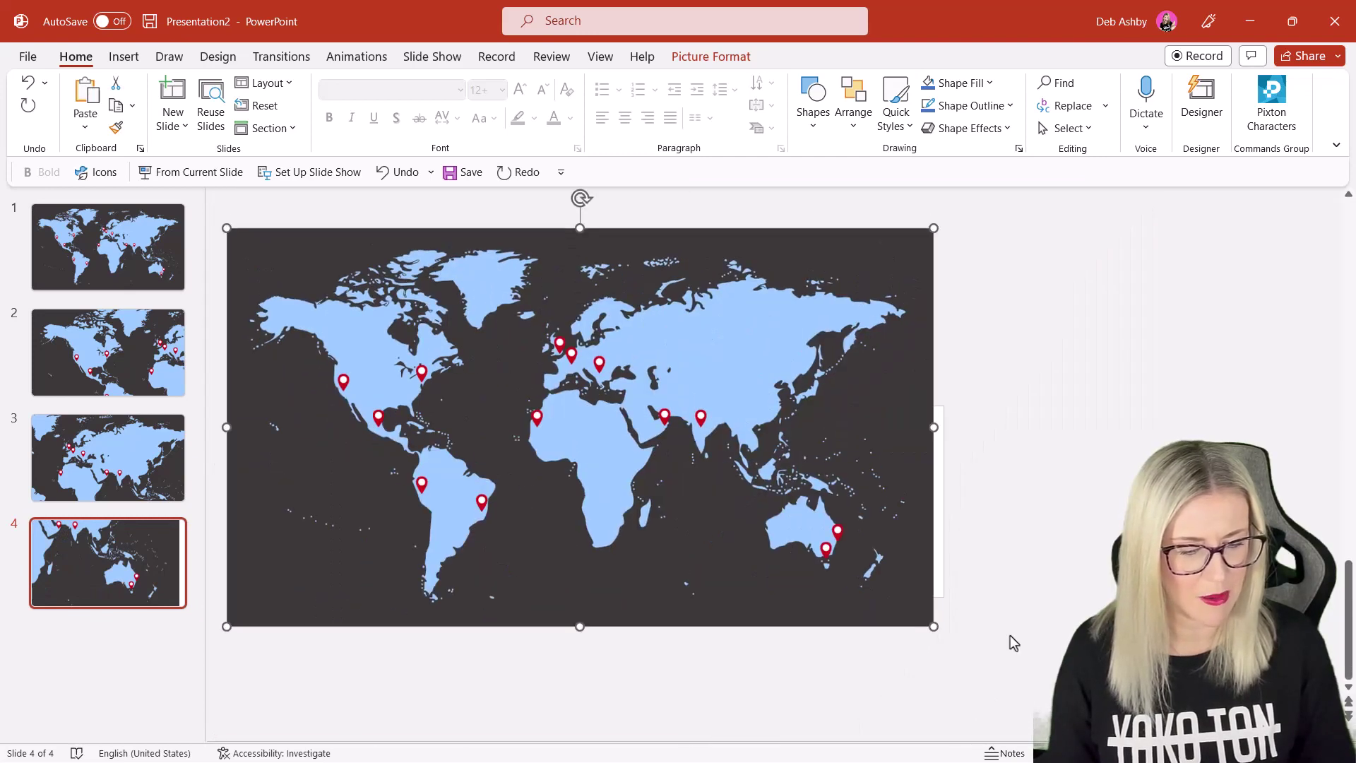
drag(932, 627, 1208, 735)
drag(841, 515, 793, 481)
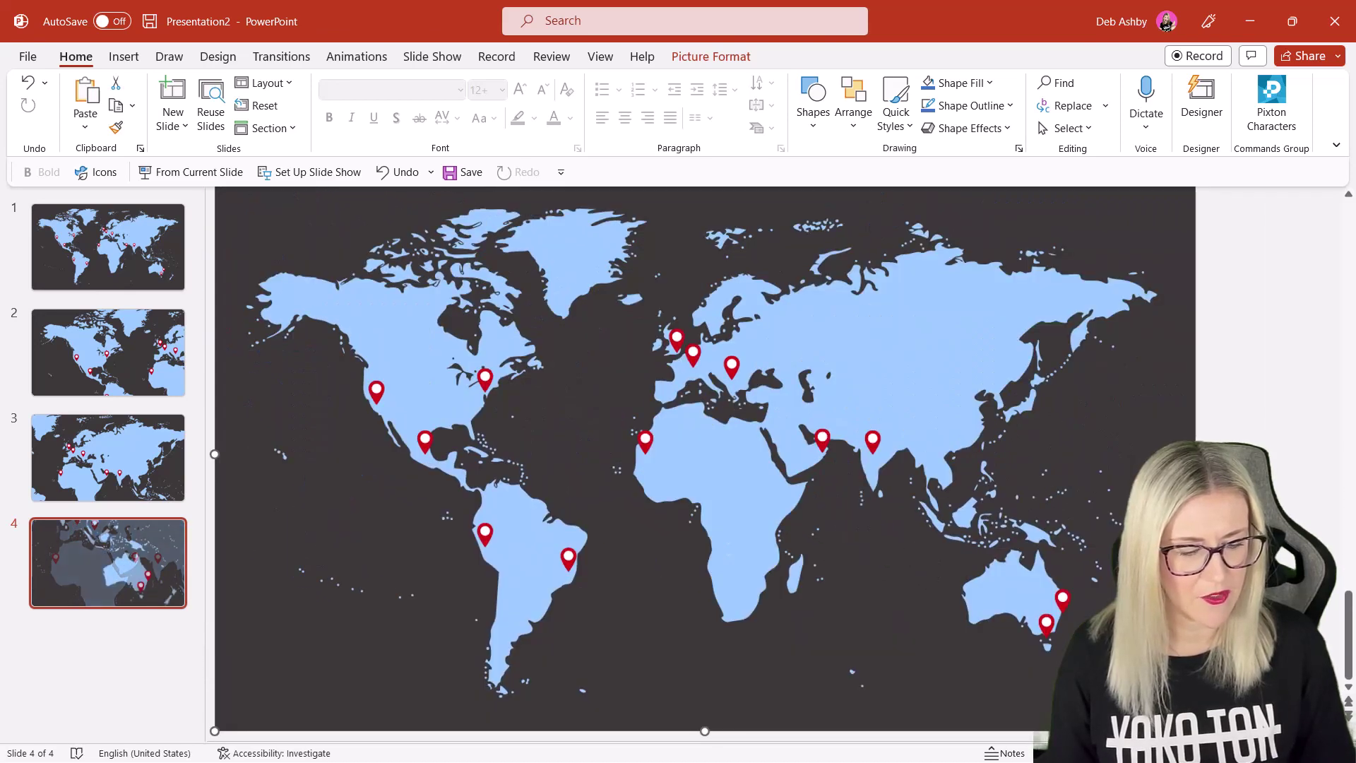
drag(1158, 643, 1068, 573)
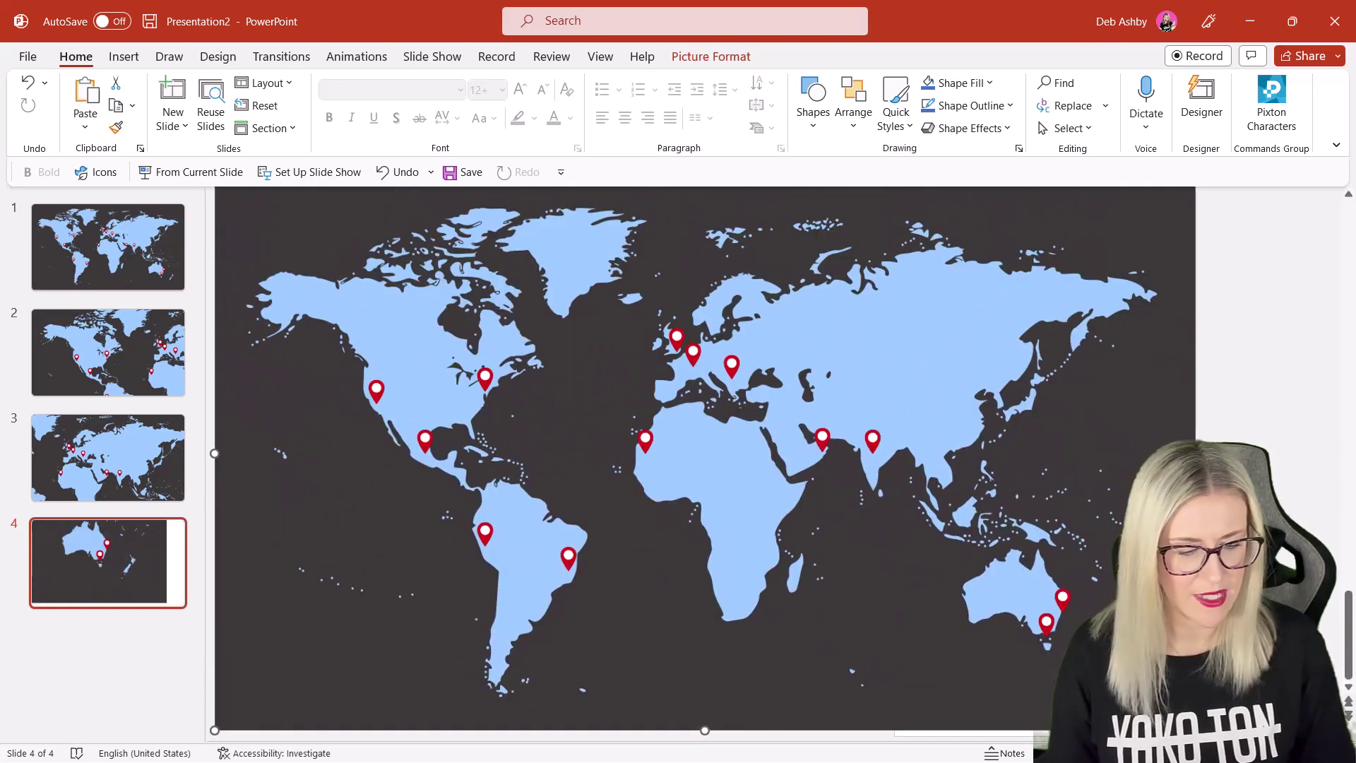
drag(1196, 730, 1319, 760)
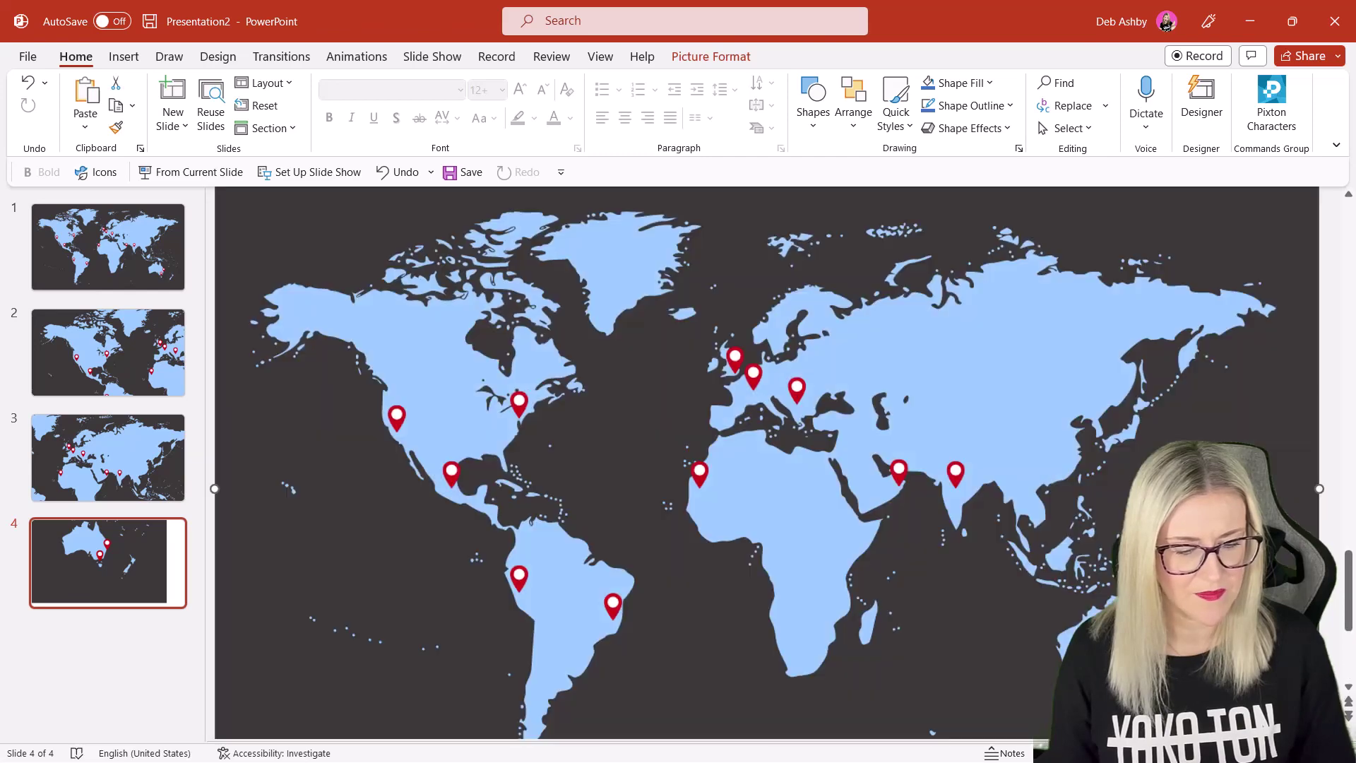
drag(1166, 636, 1120, 633)
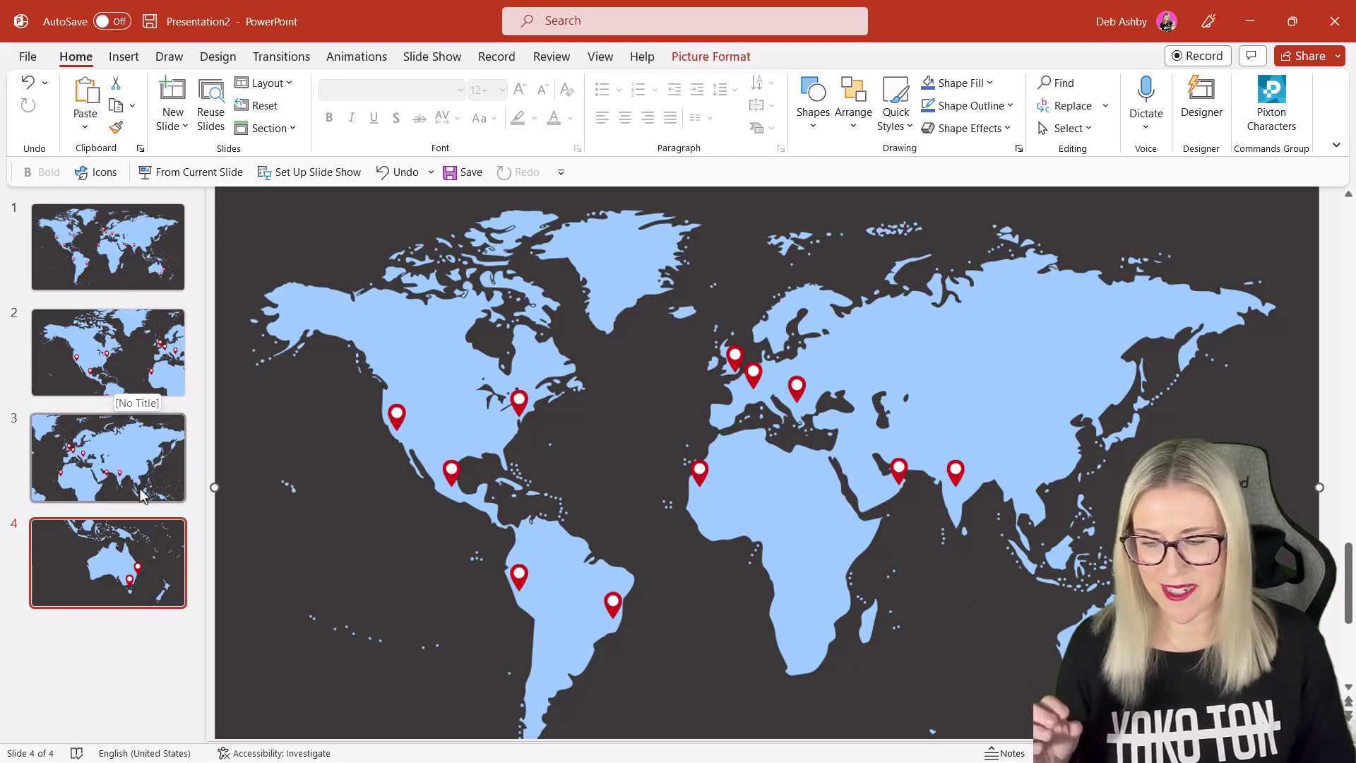
Step: Duplicate slide 1 with the full world map and move the copy to the end as slide 5
click(124, 245)
key(ctrl+d)
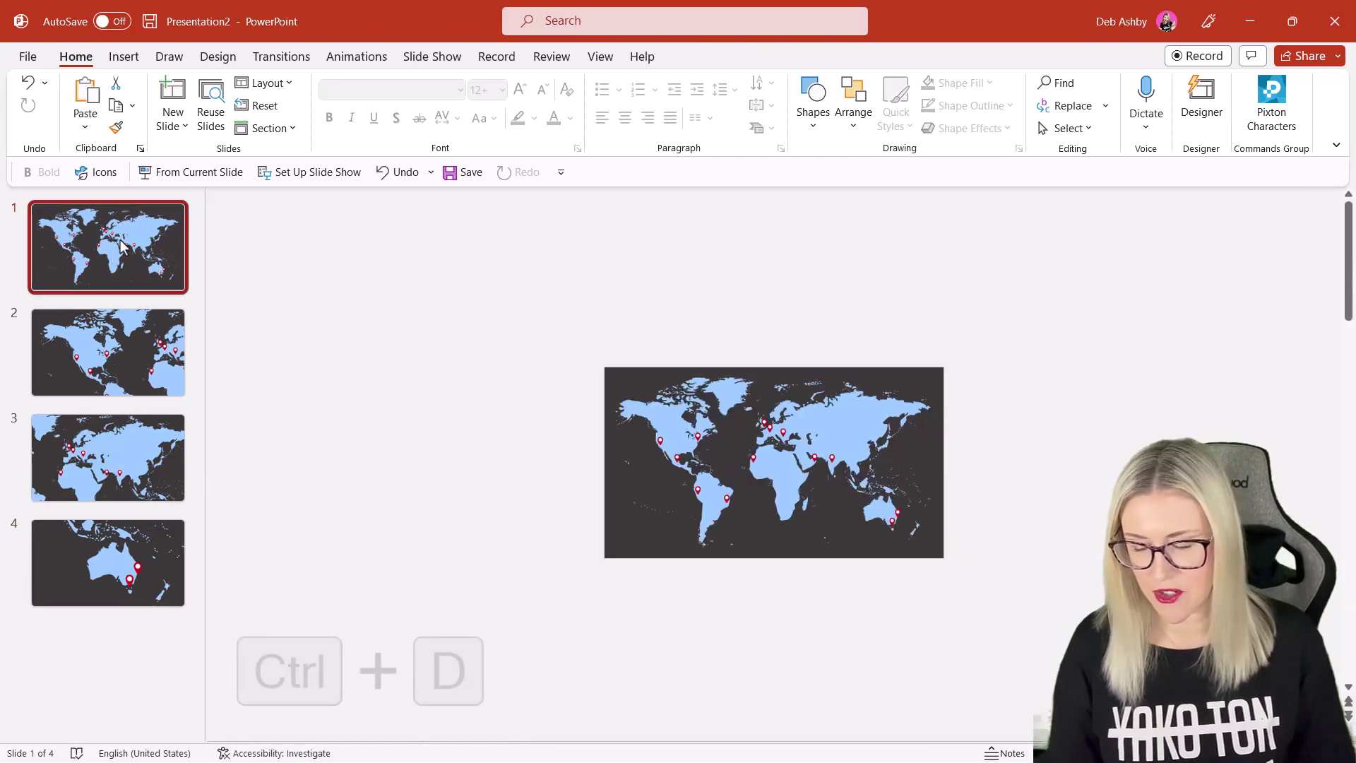
drag(111, 400, 106, 696)
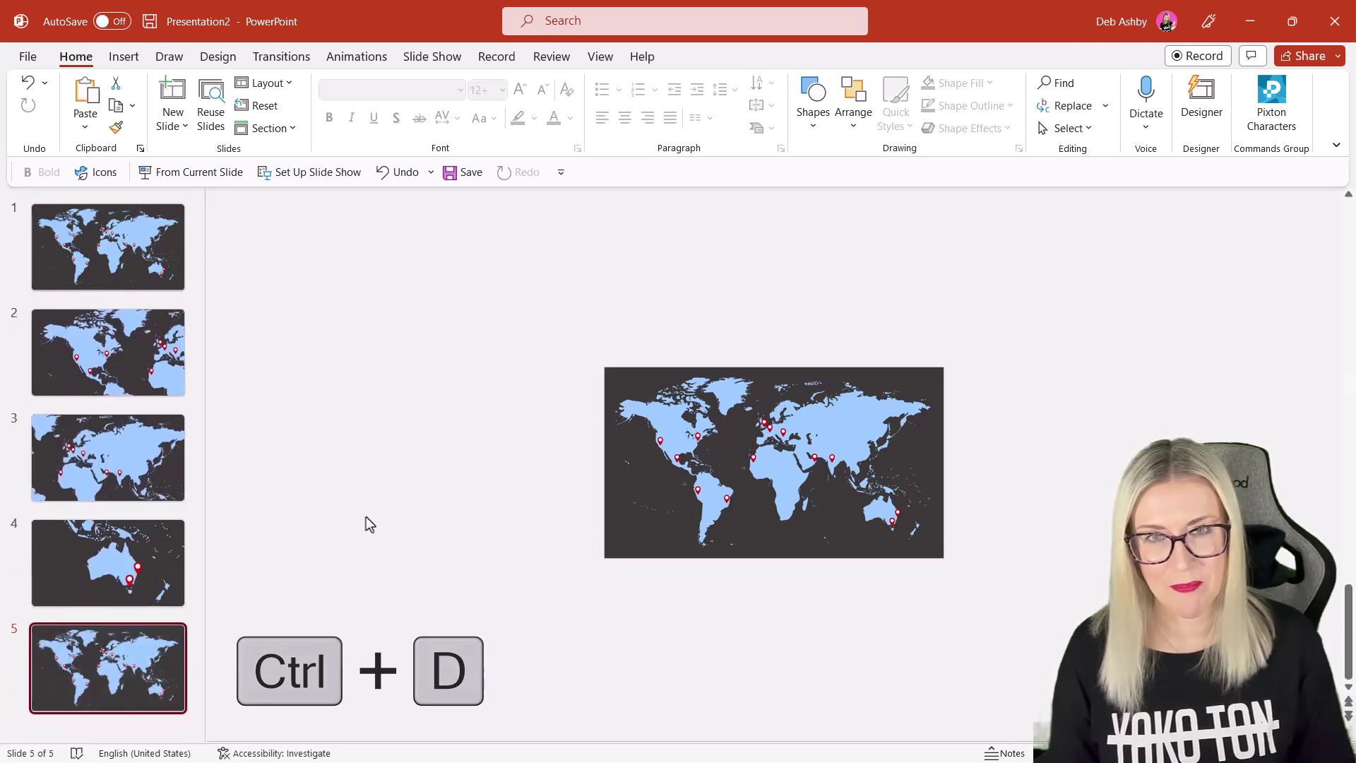
Step: Apply the Morph transition to all five slides
click(111, 233)
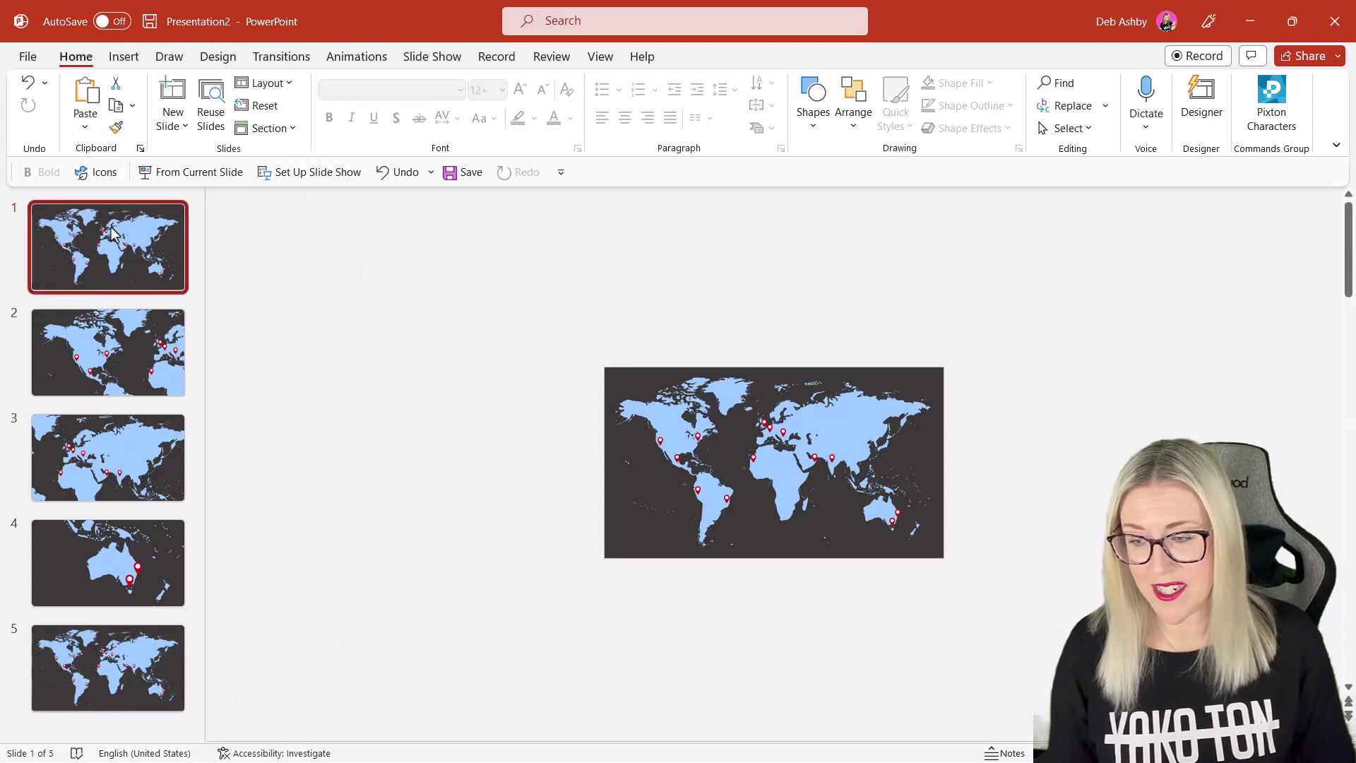
shift+click(83, 668)
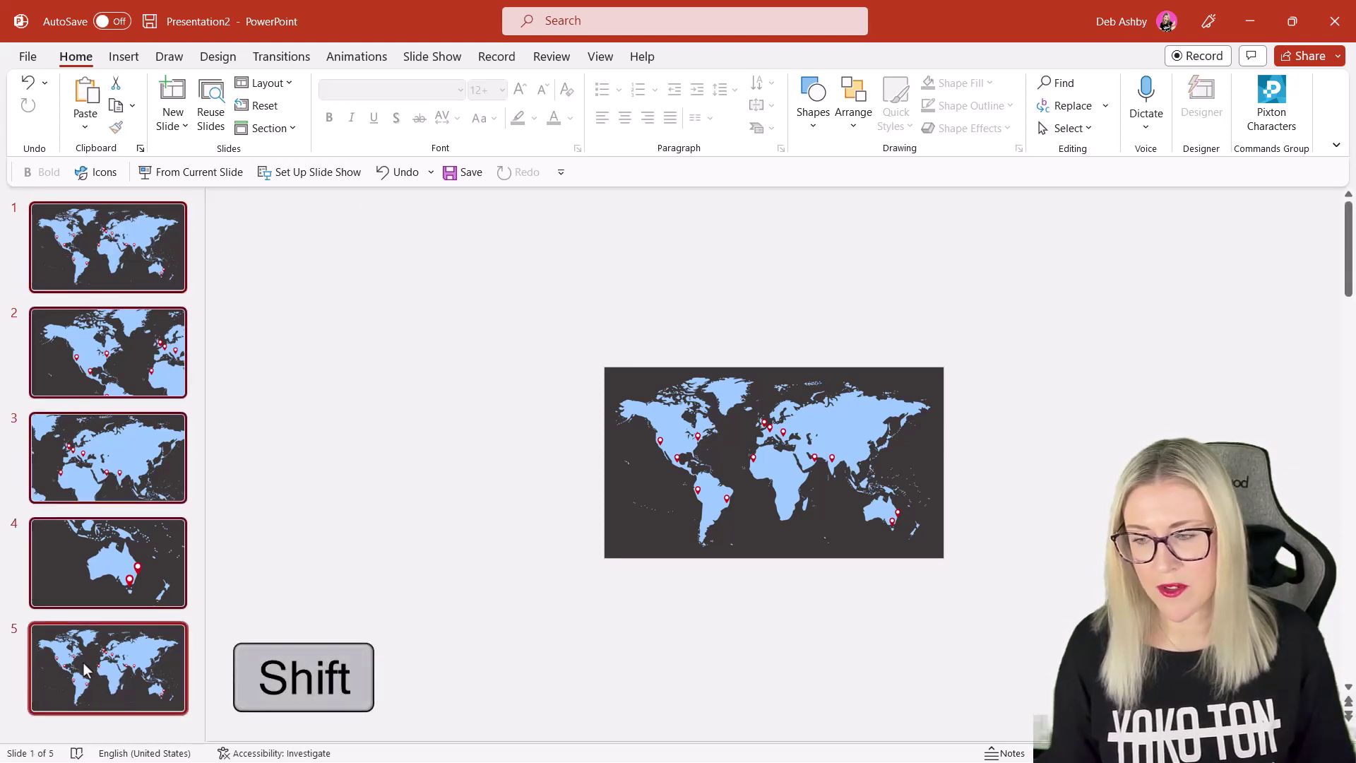
click(297, 58)
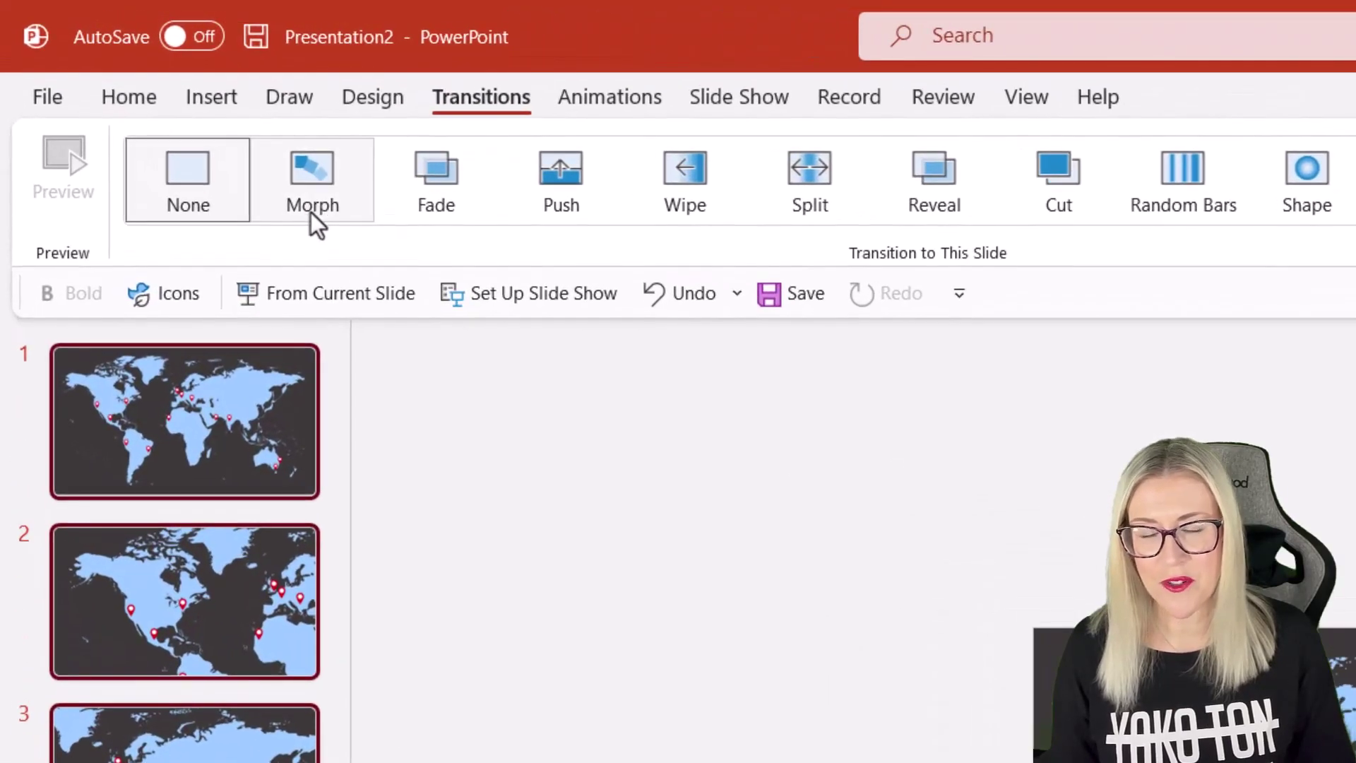
click(311, 211)
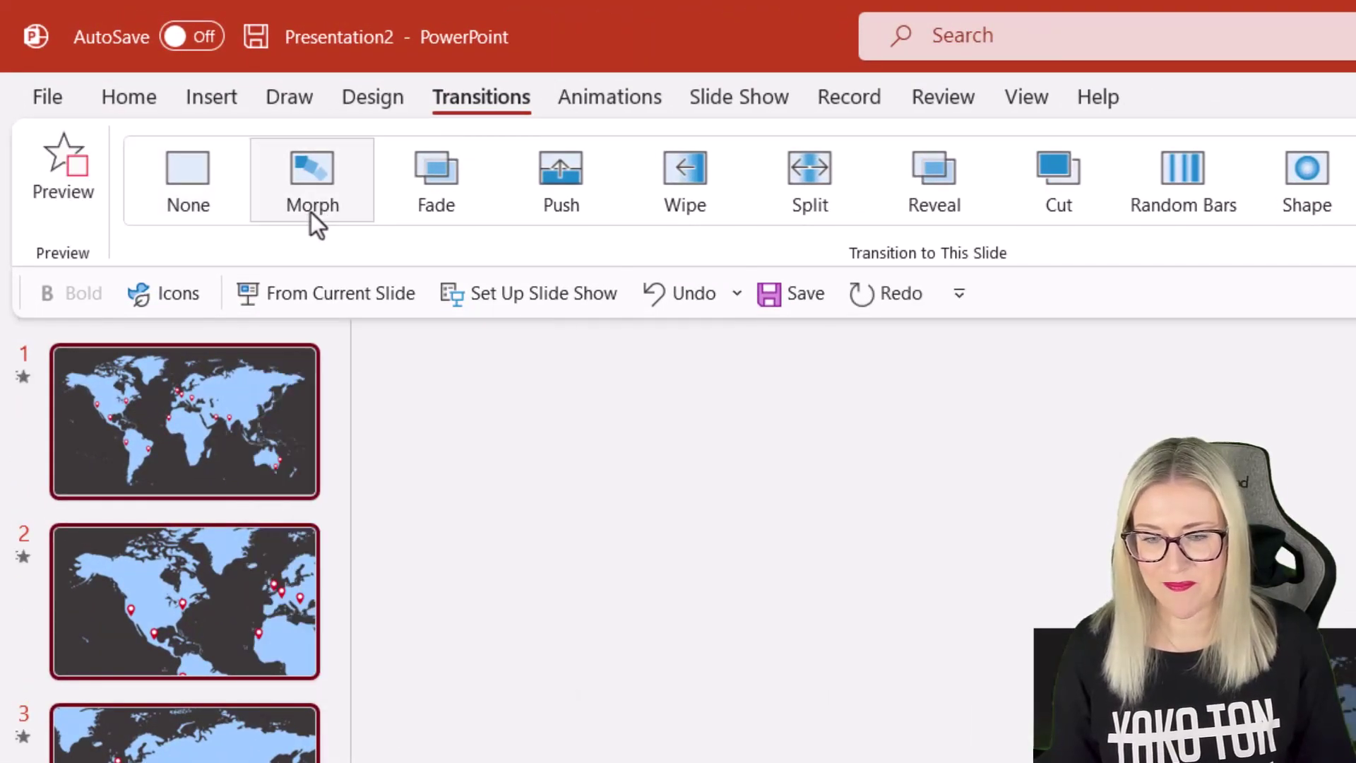